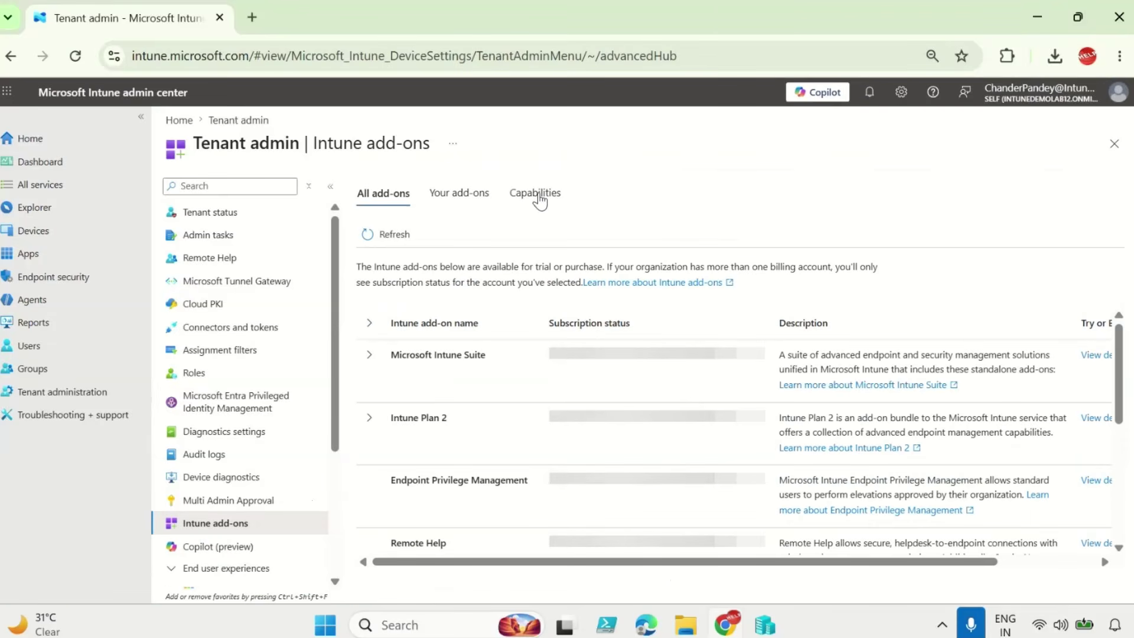
- Review the Intune add-on capabilities and check the status of Enterprise App Management
click(539, 201)
scroll(653, 370, down, 2)
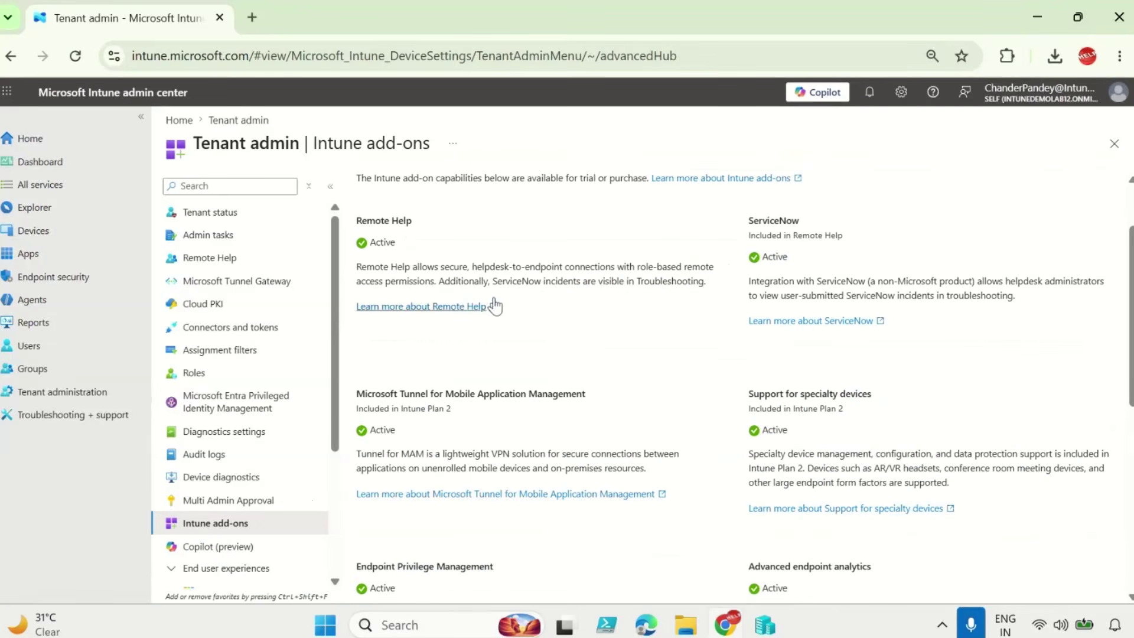
scroll(790, 335, down, 1)
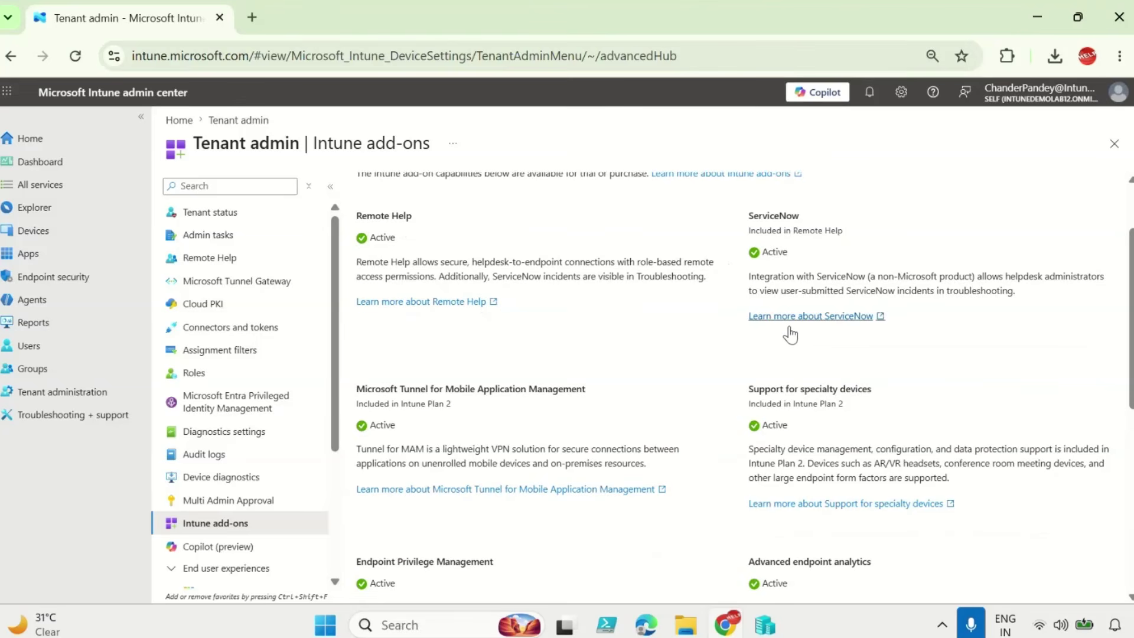
scroll(790, 334, down, 7)
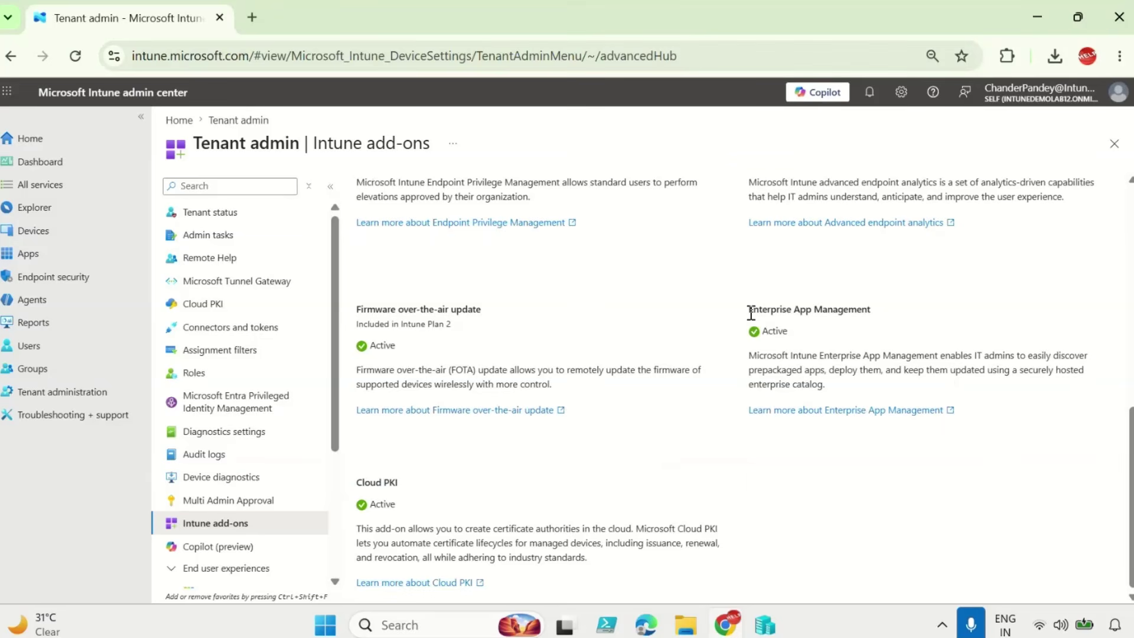
drag(748, 311, 877, 314)
drag(796, 339, 749, 338)
click(892, 334)
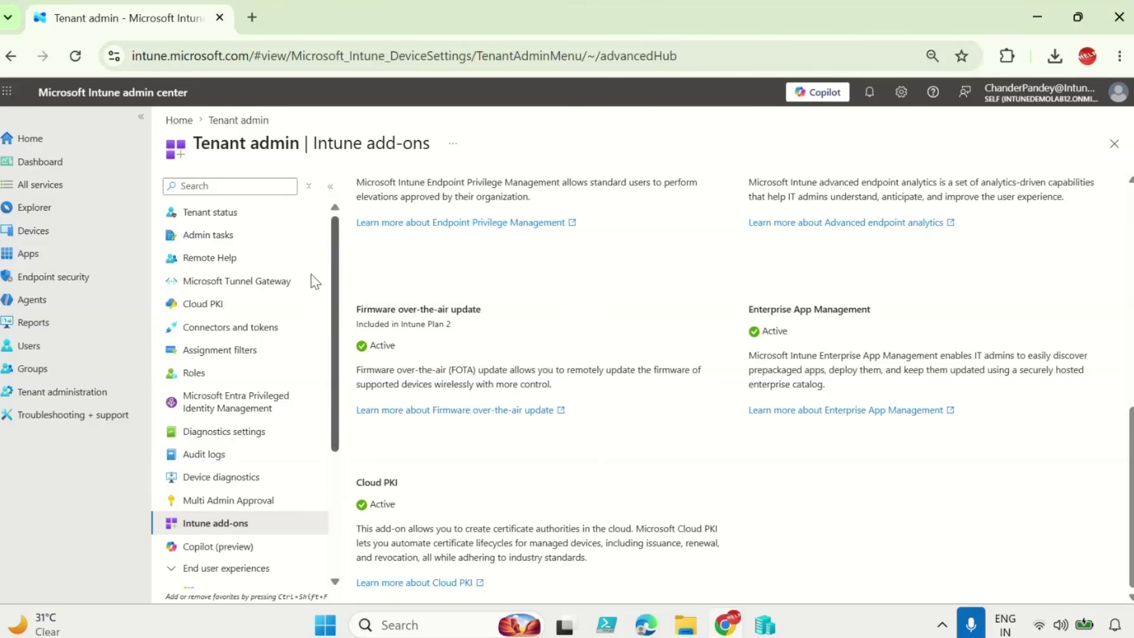
- Check the service plans in the user's Microsoft 365 E5 (no Teams) license assignment, and close the details
click(48, 355)
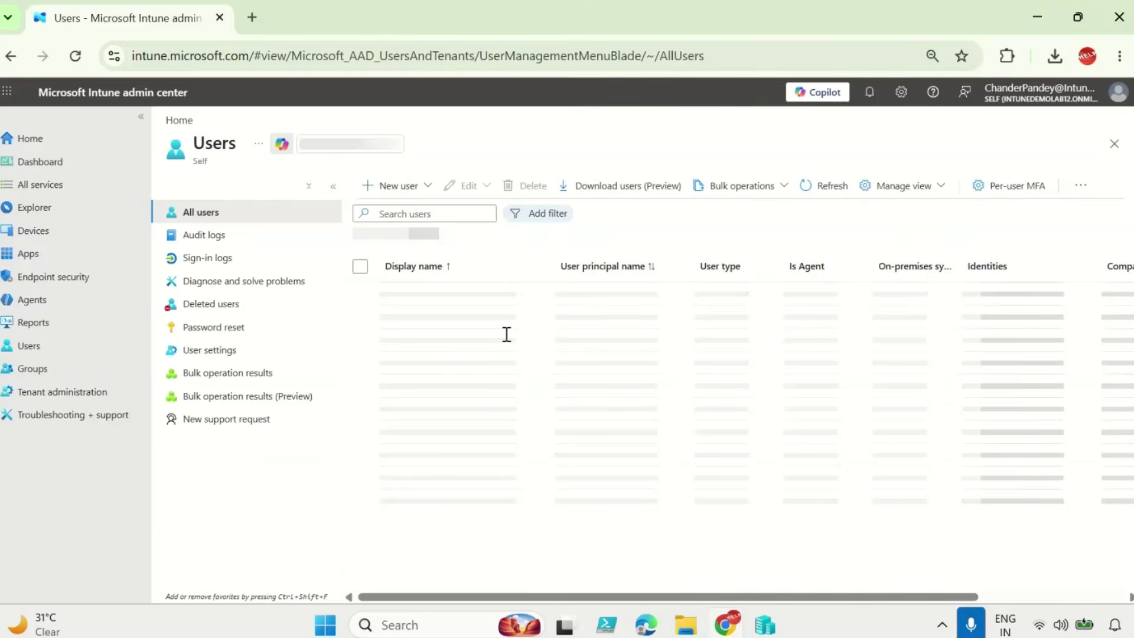
click(458, 393)
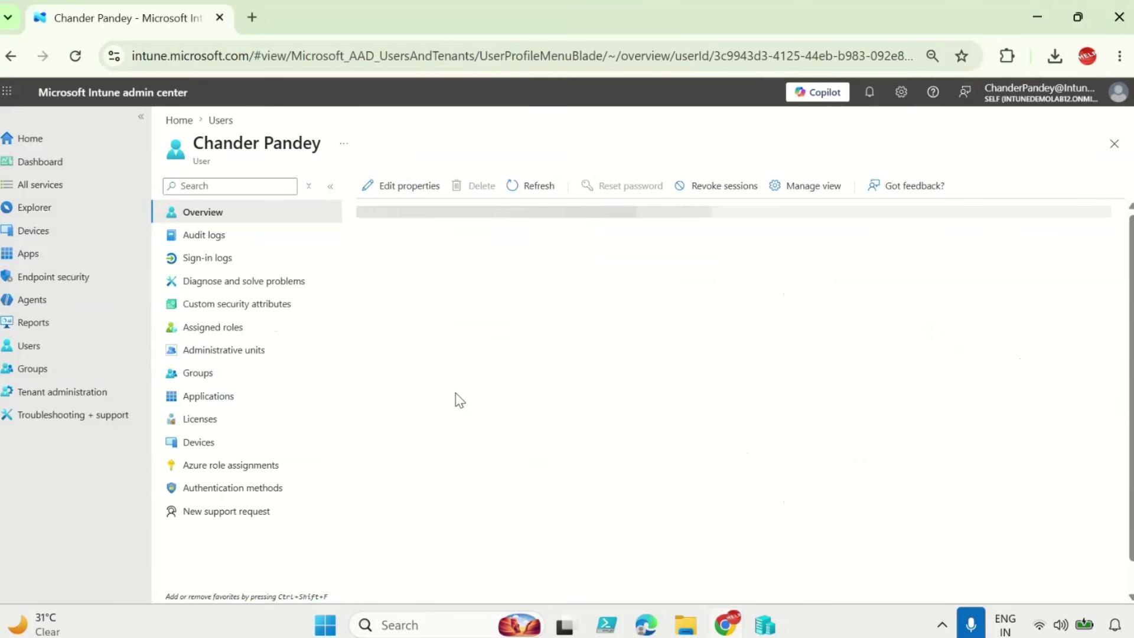
click(201, 424)
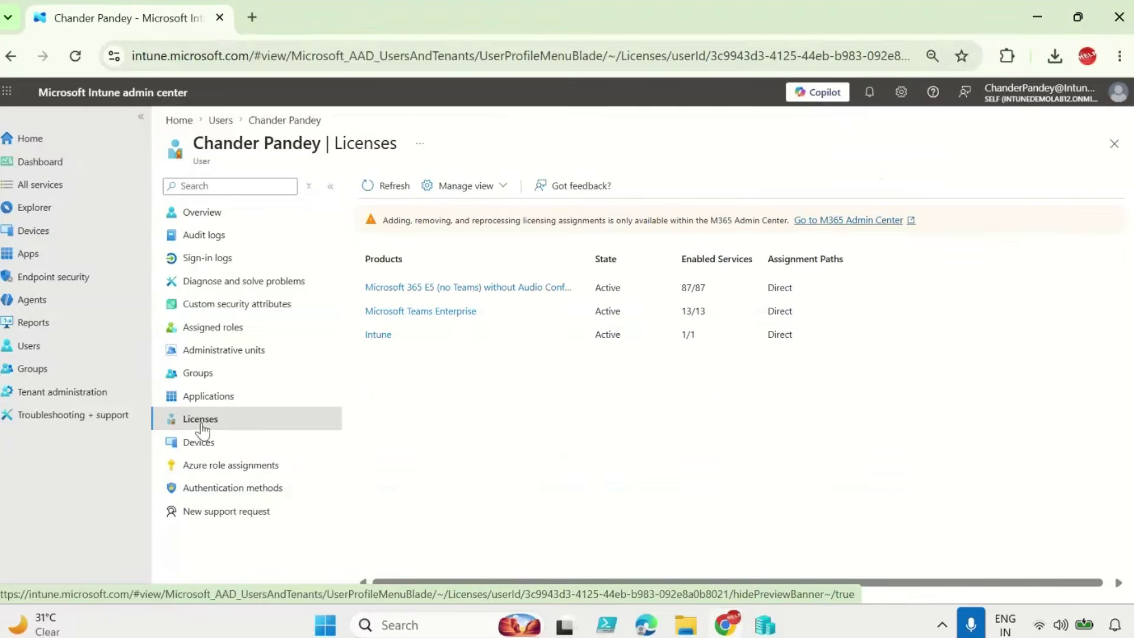
click(435, 290)
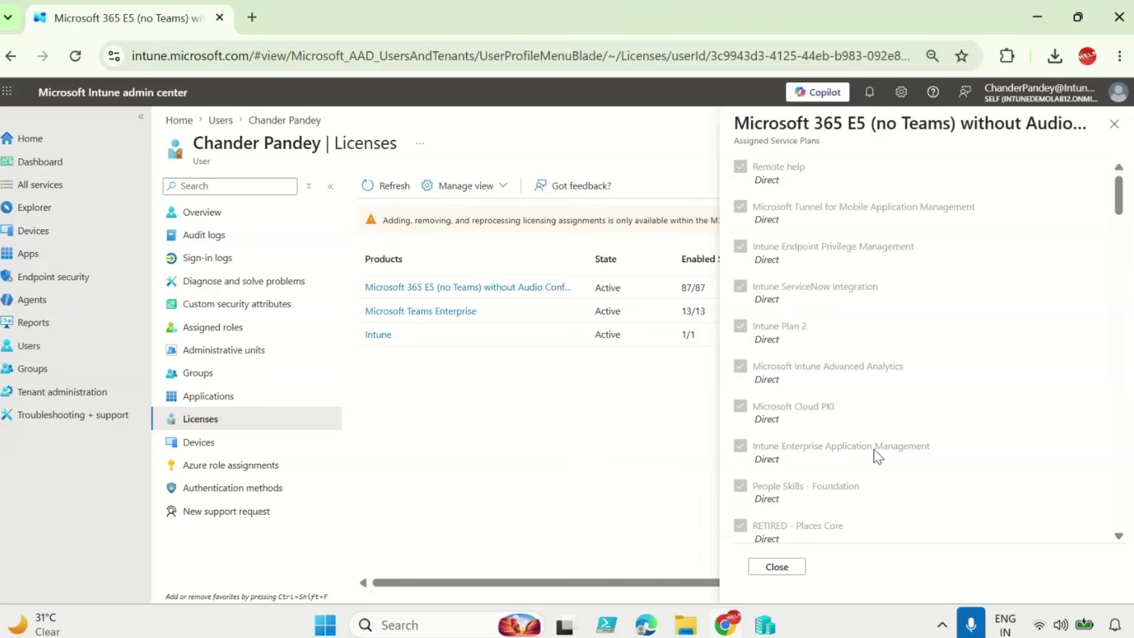
click(1115, 123)
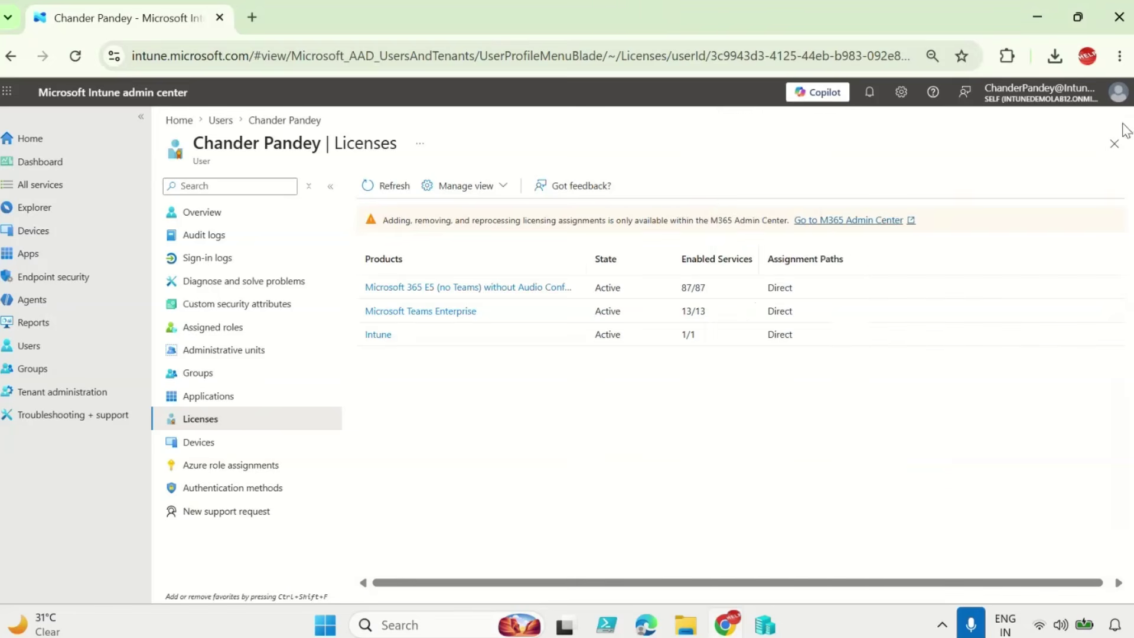
- Start creating a Windows app with the app type Enterprise App Catalog app
click(33, 257)
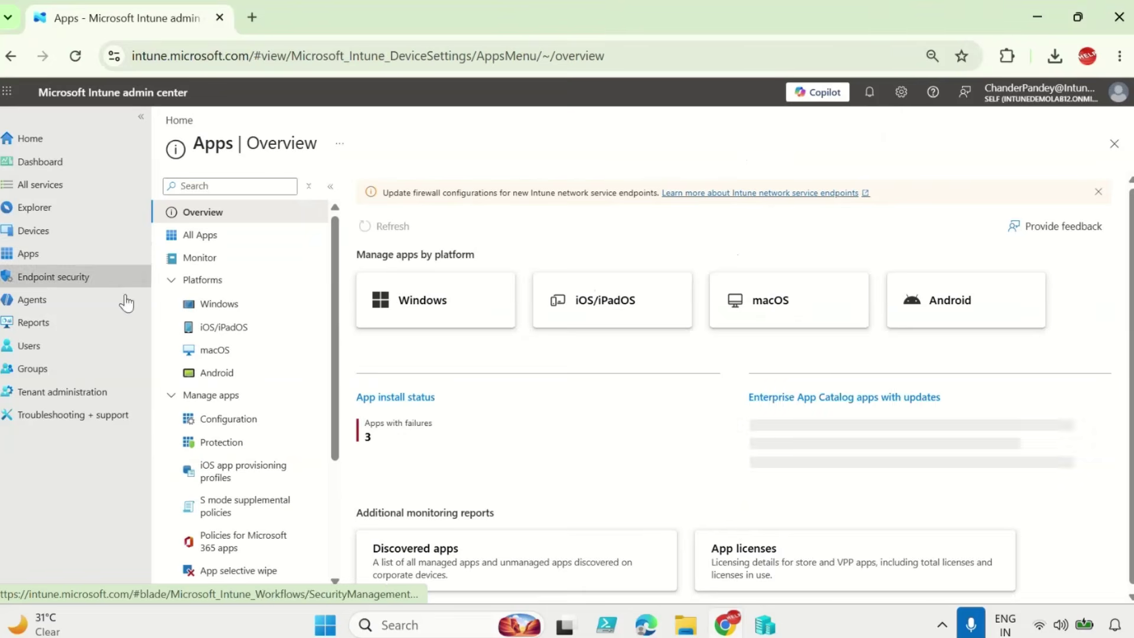
click(230, 309)
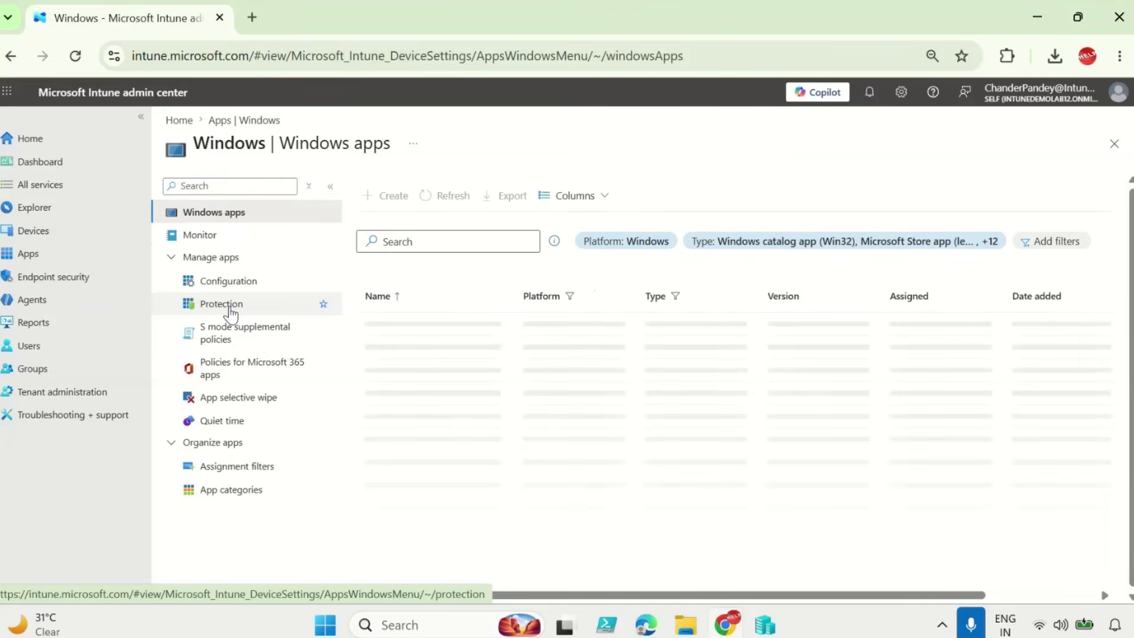
click(387, 204)
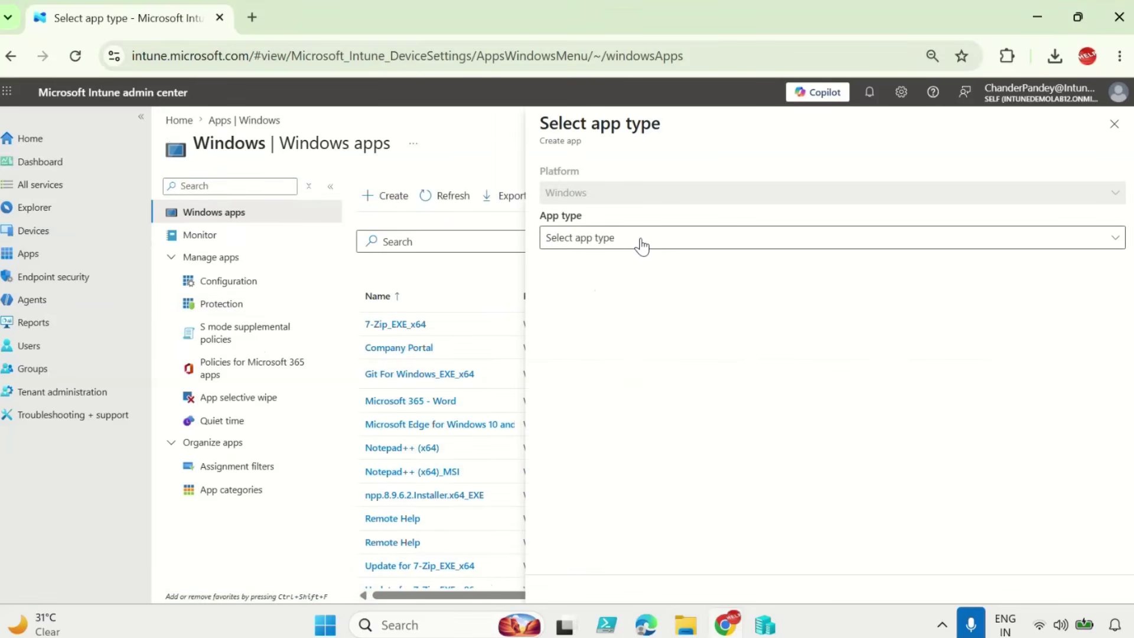
click(642, 239)
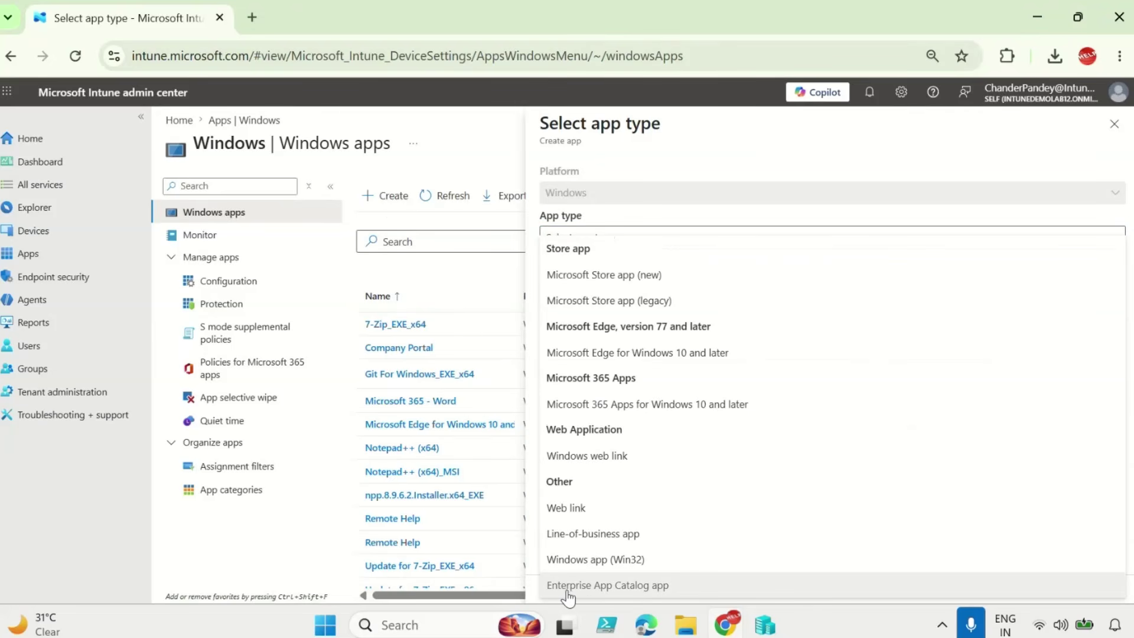
click(646, 597)
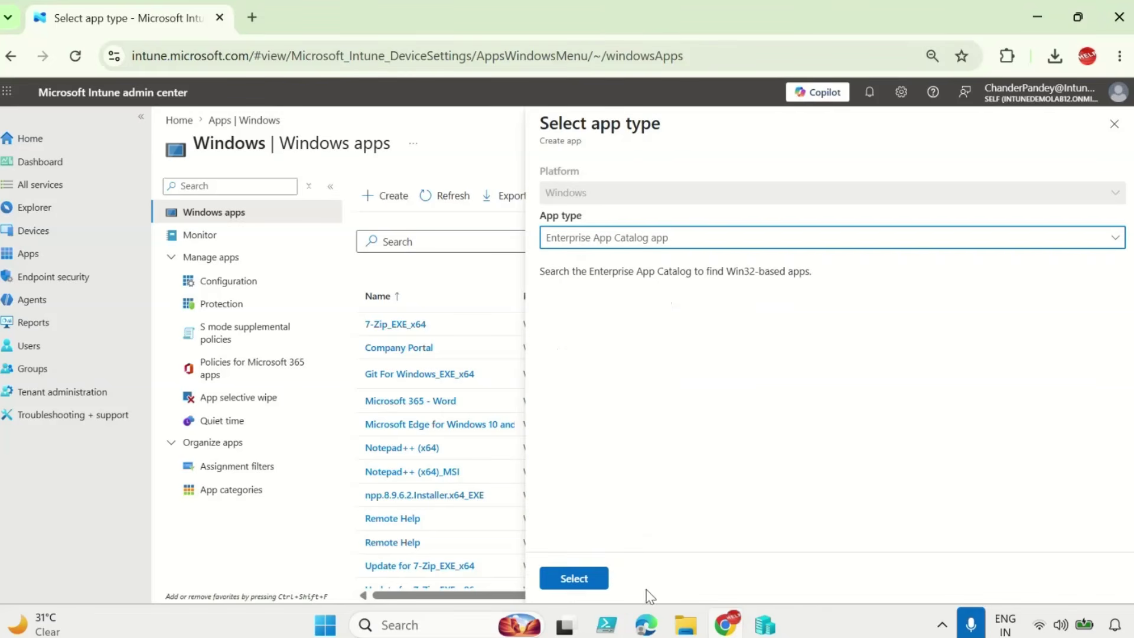
click(579, 581)
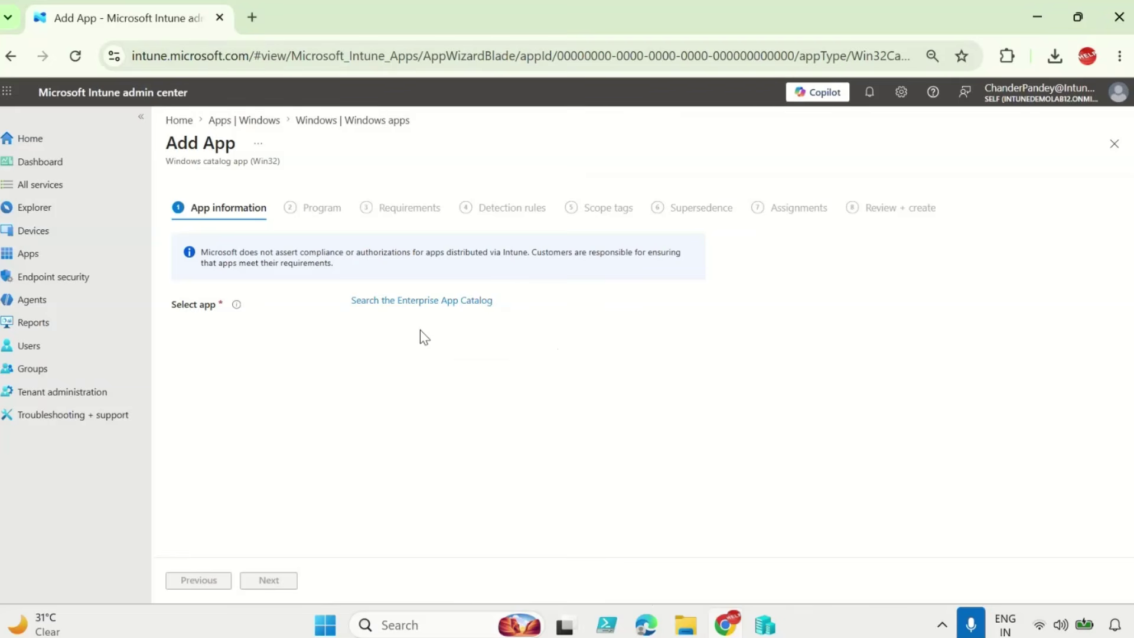
- Search the Enterprise App Catalog for "7" and choose 7-Zip with the 7-Zip (x64) package, version 26.02
click(431, 301)
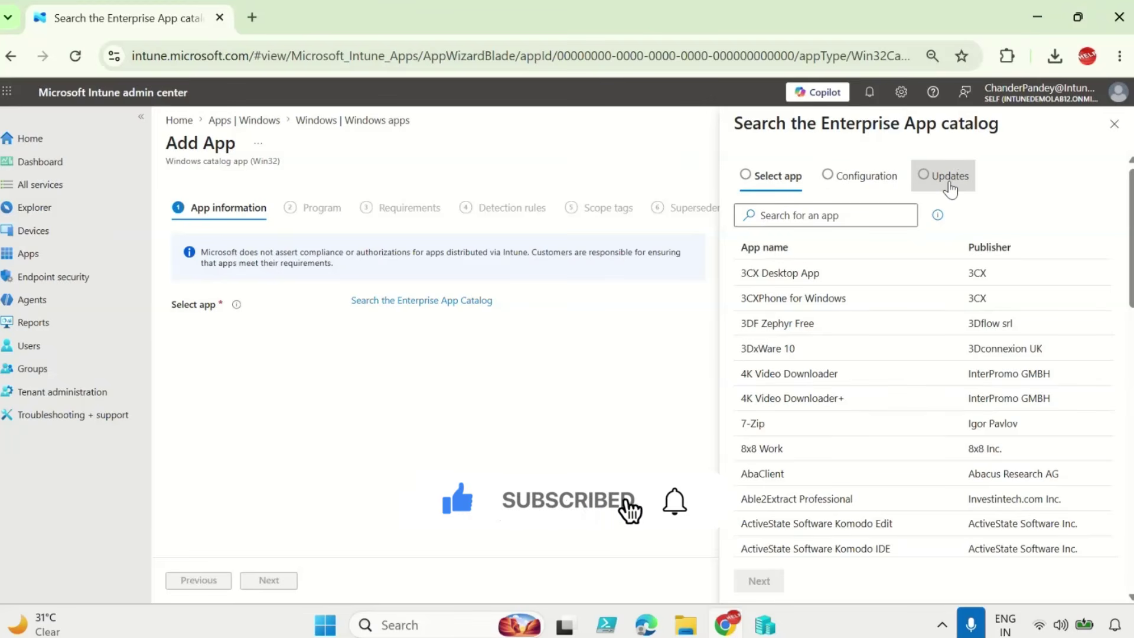
click(816, 218)
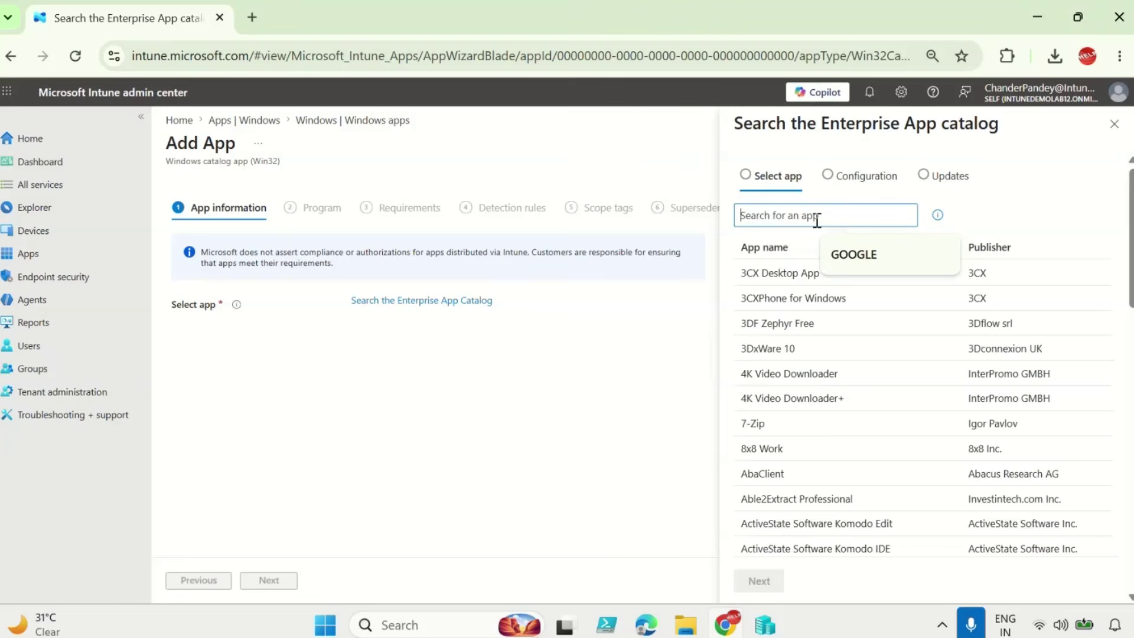
text(7)
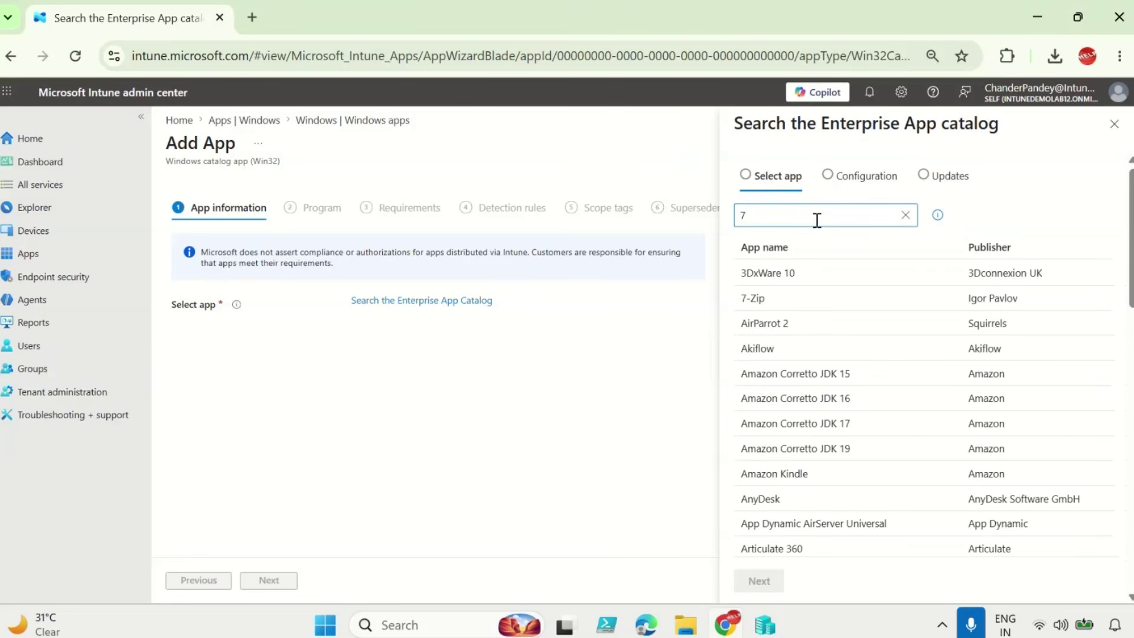
click(757, 304)
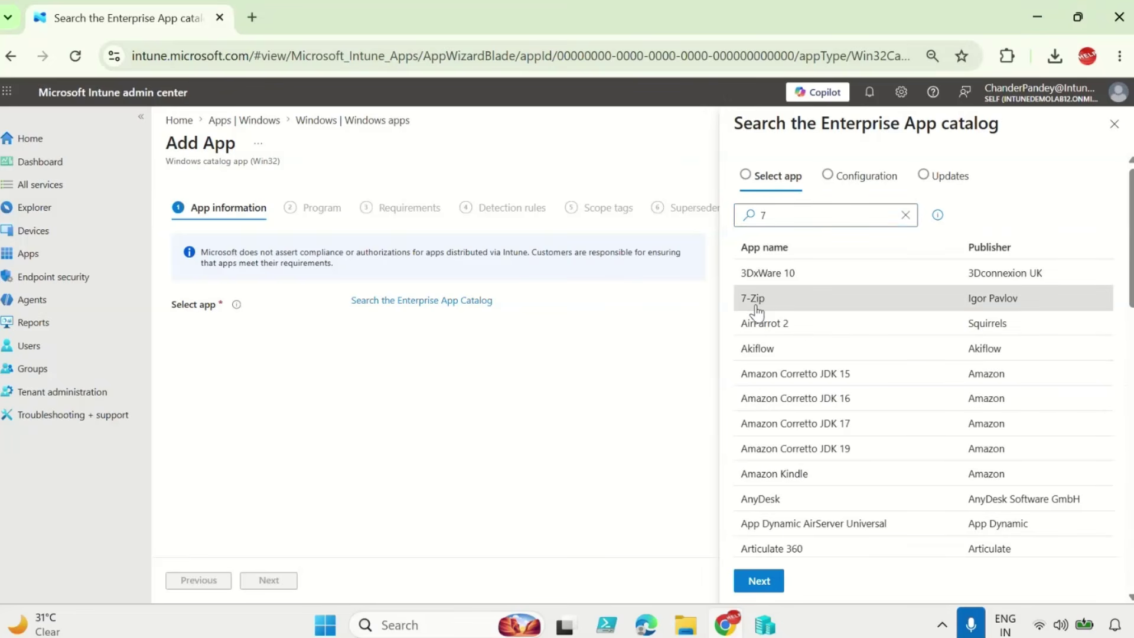
click(758, 581)
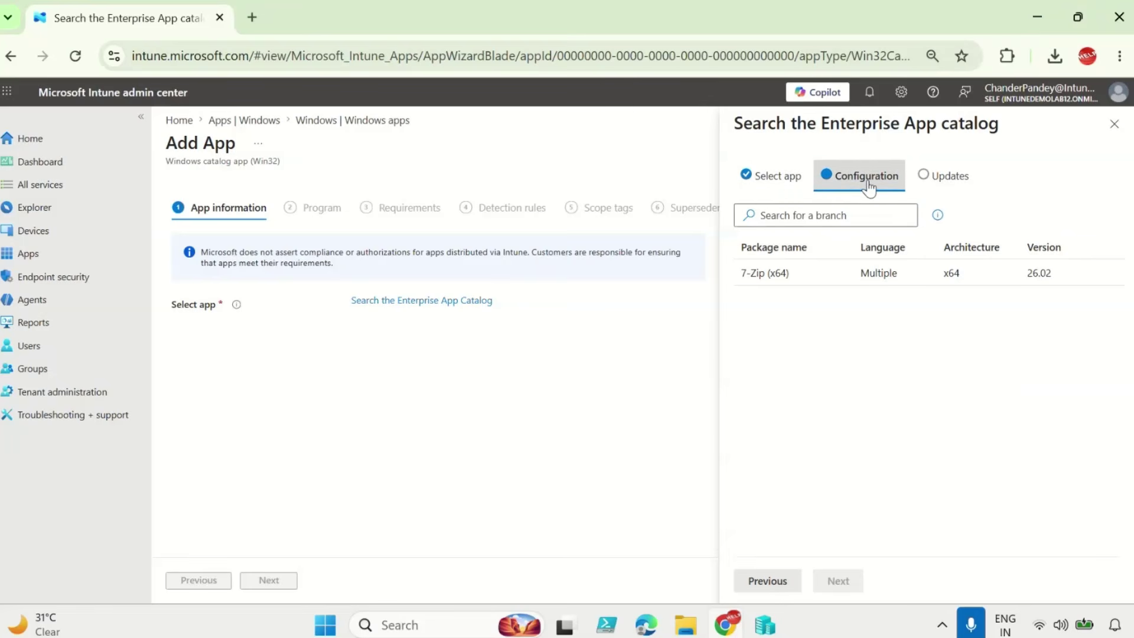
click(785, 285)
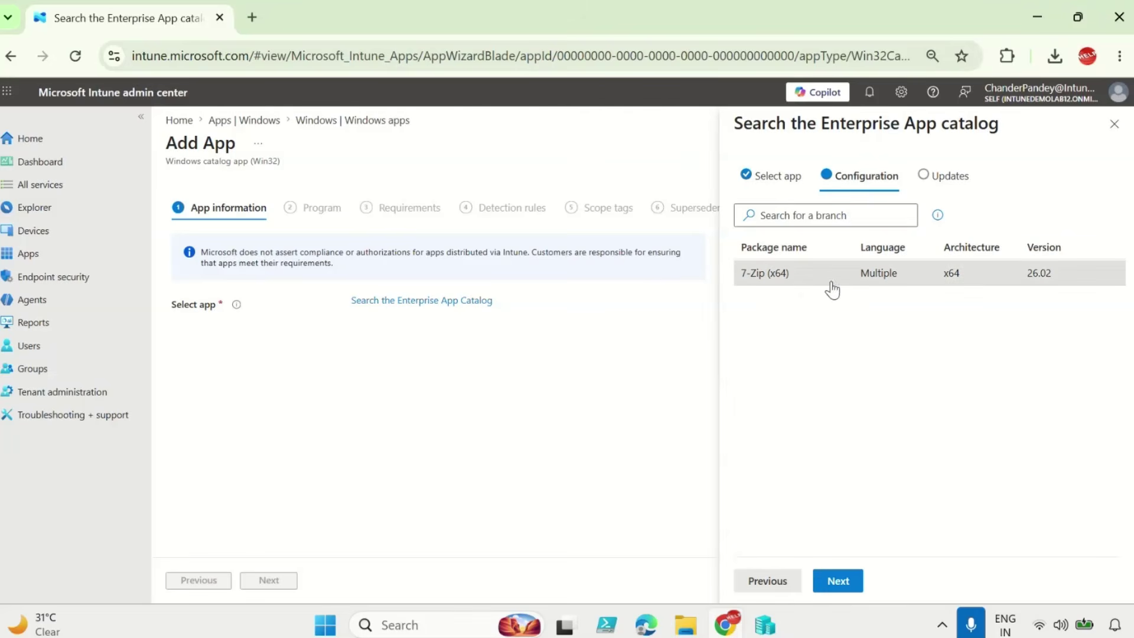
click(837, 580)
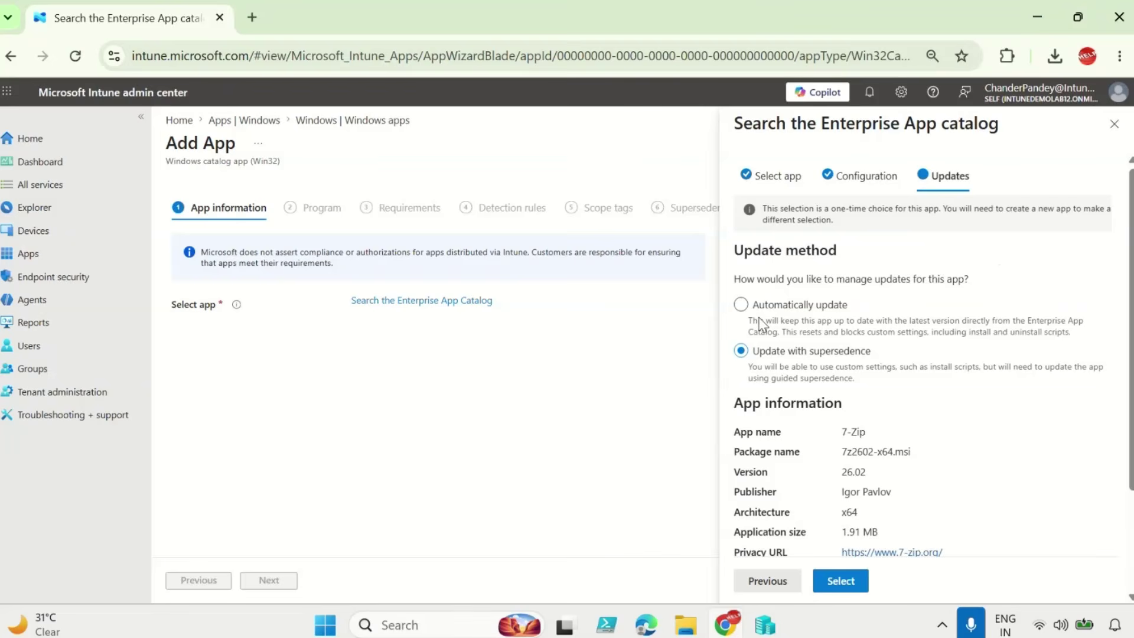
- Compare the two update methods, choose Automatically update for 7-Zip, and confirm the catalog app selection
click(847, 313)
scroll(856, 354, down, 1)
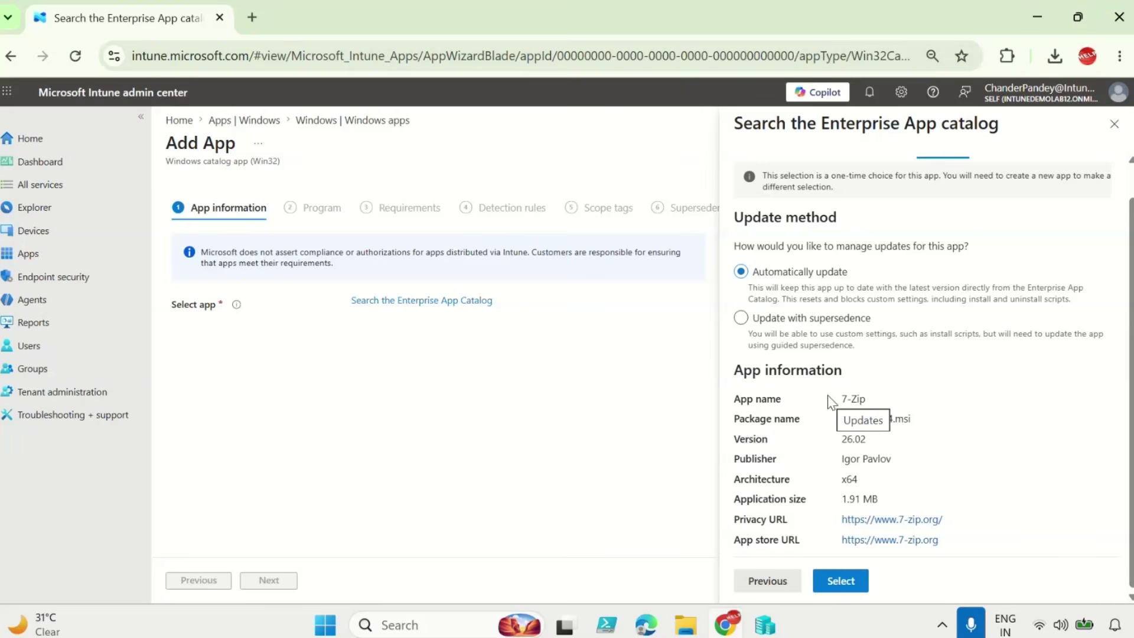
click(745, 319)
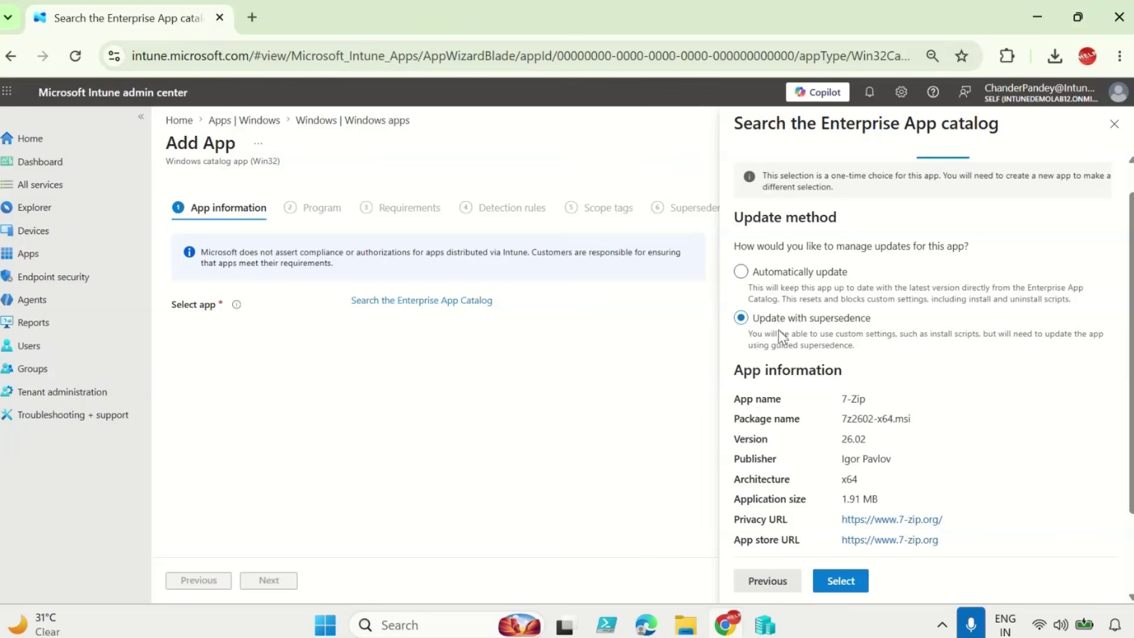
scroll(962, 373, down, 2)
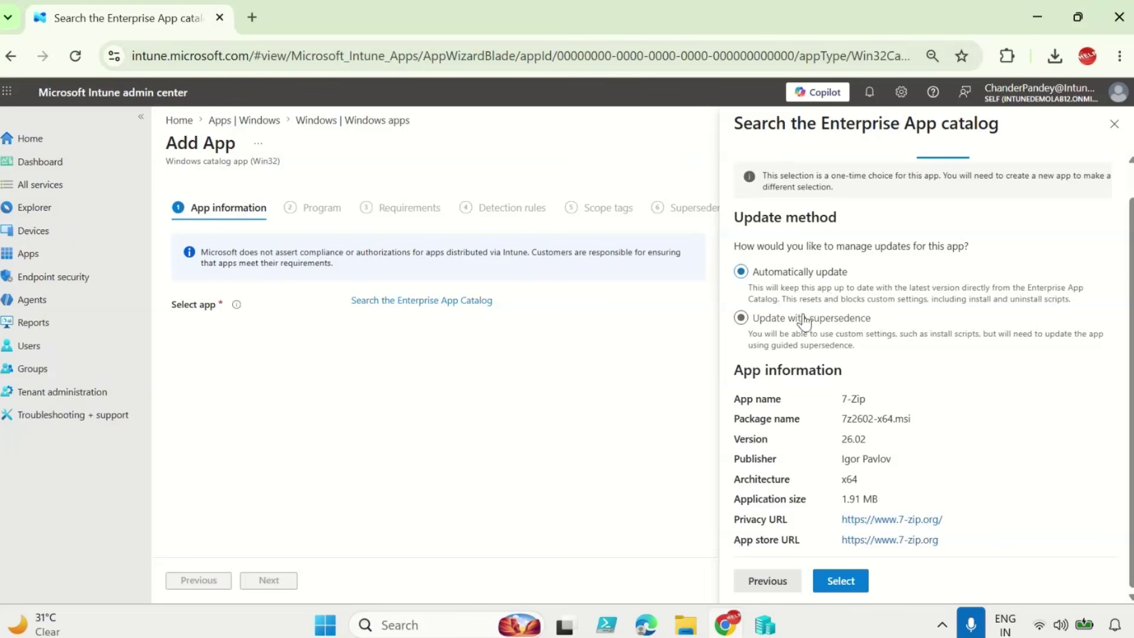
click(742, 321)
click(742, 273)
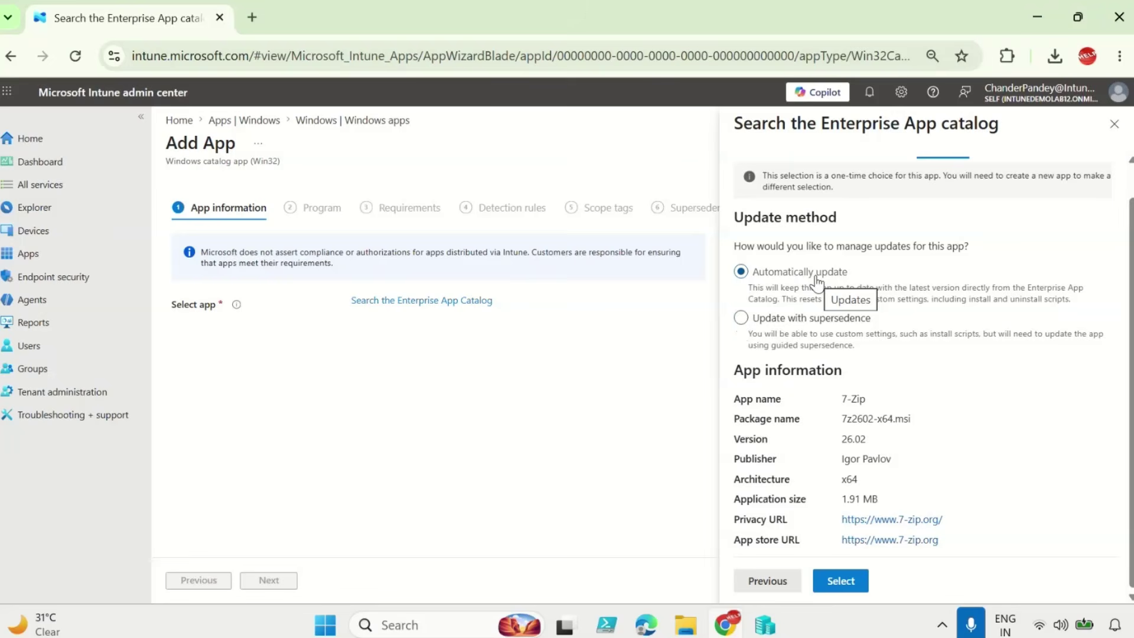
click(839, 583)
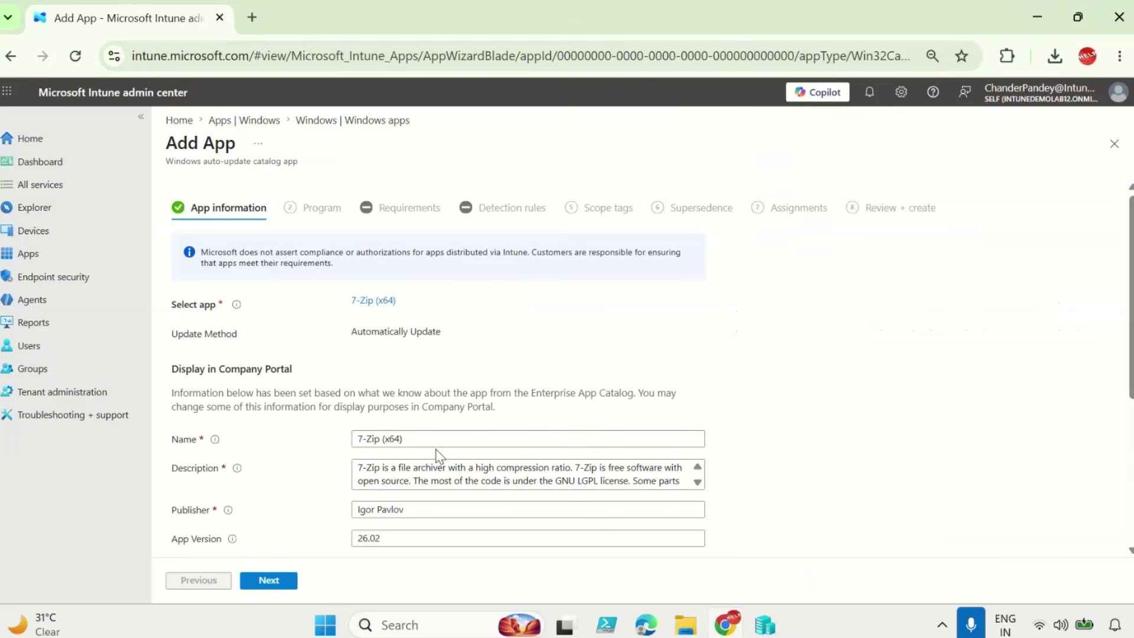
- Name the app 7-Zip (x64)_AP, review the remaining app information, and continue to the Program settings
click(433, 442)
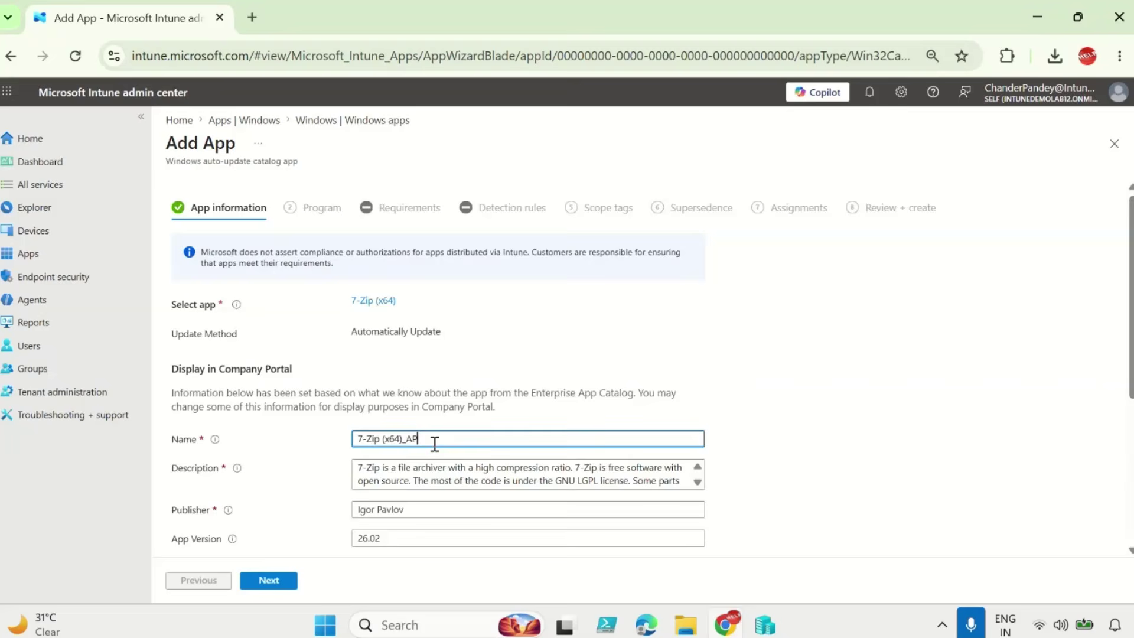
scroll(440, 431, down, 3)
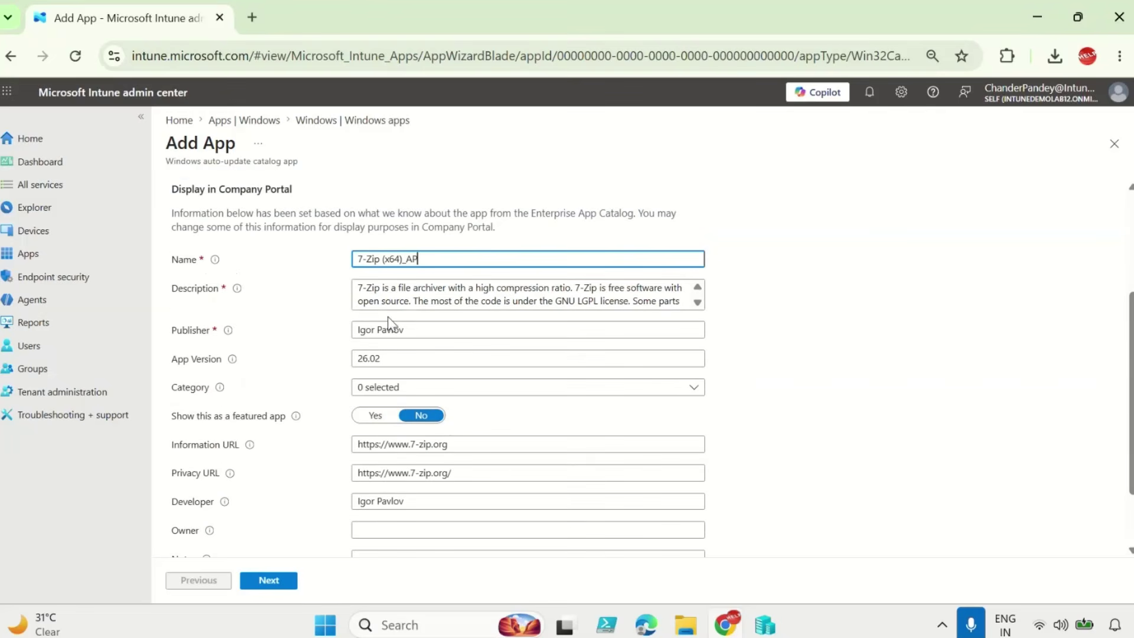
scroll(387, 325, down, 2)
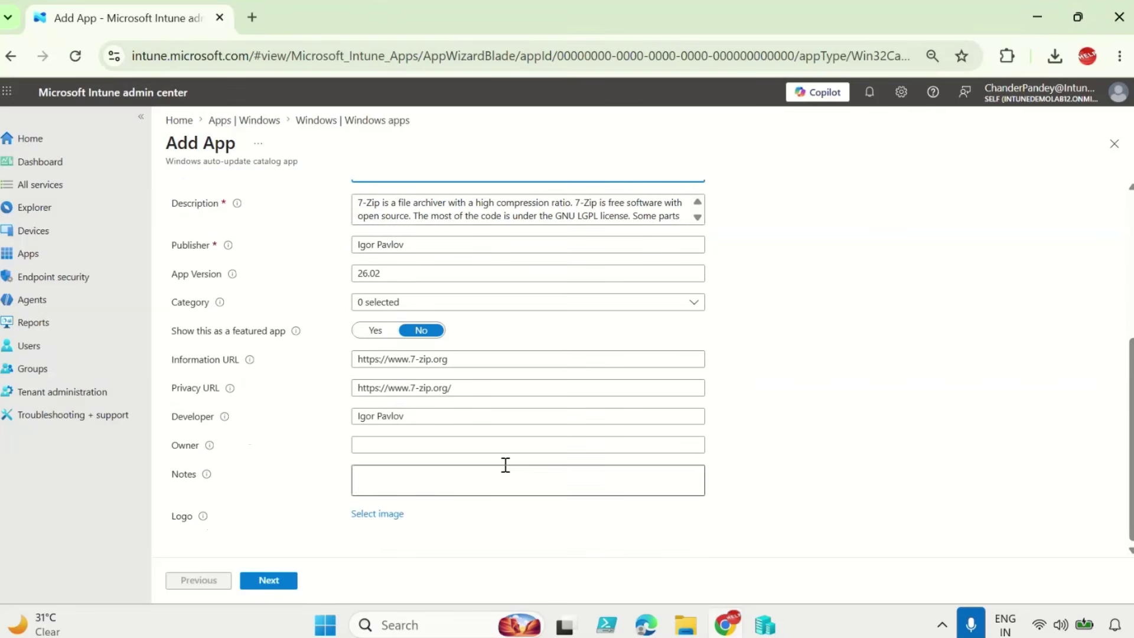
scroll(744, 427, up, 3)
scroll(744, 428, down, 3)
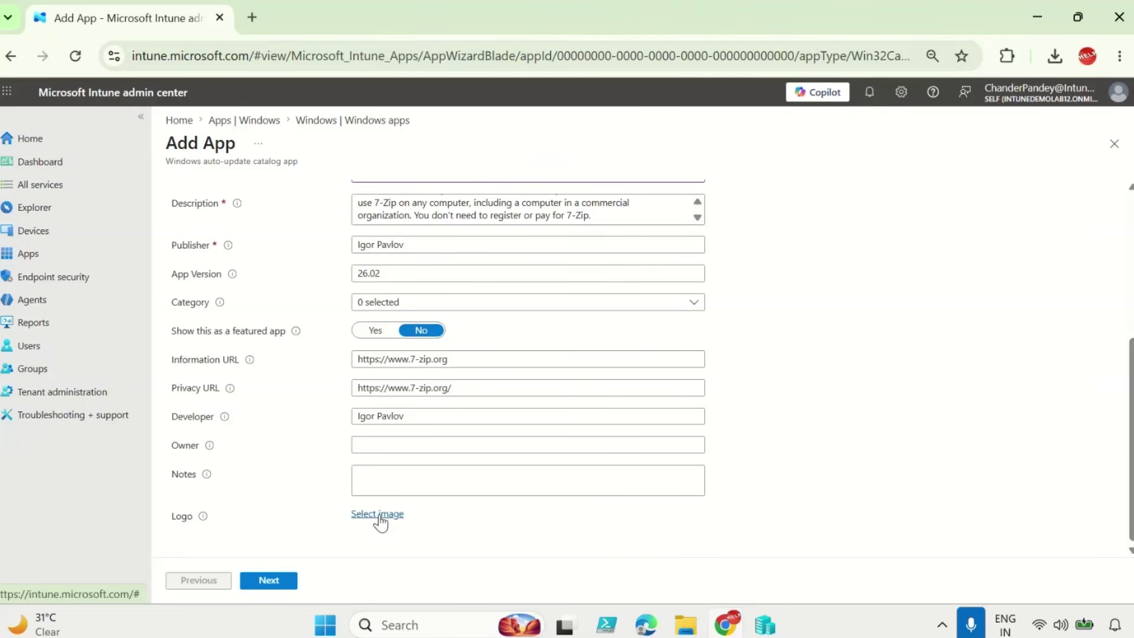
click(265, 581)
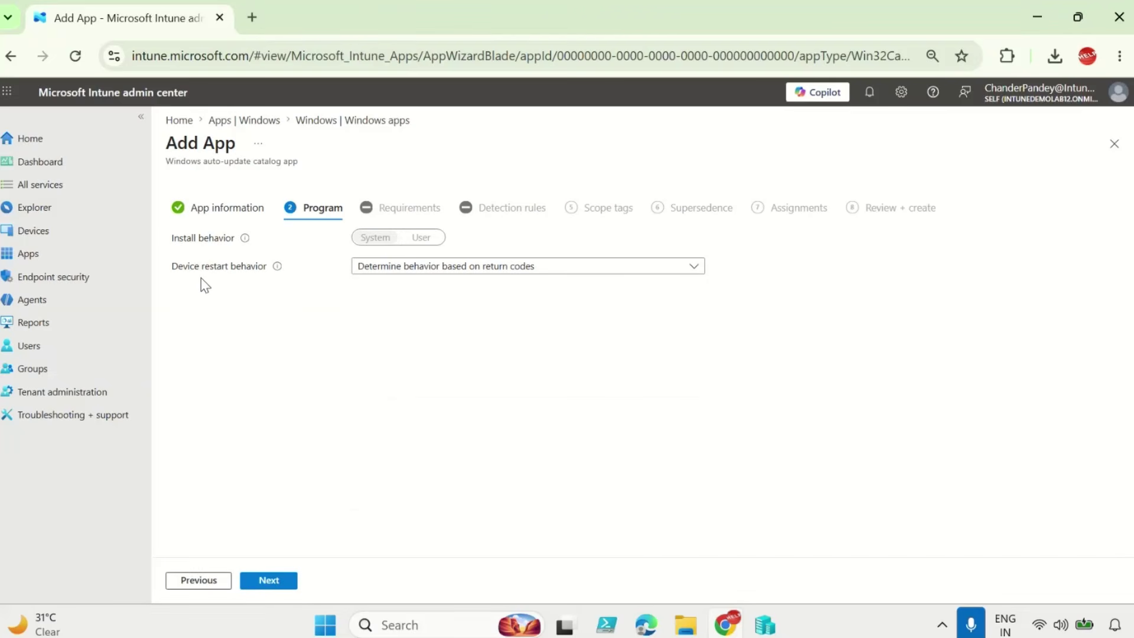
- Set the device restart behavior to No specific action and continue to the scope tags
click(487, 277)
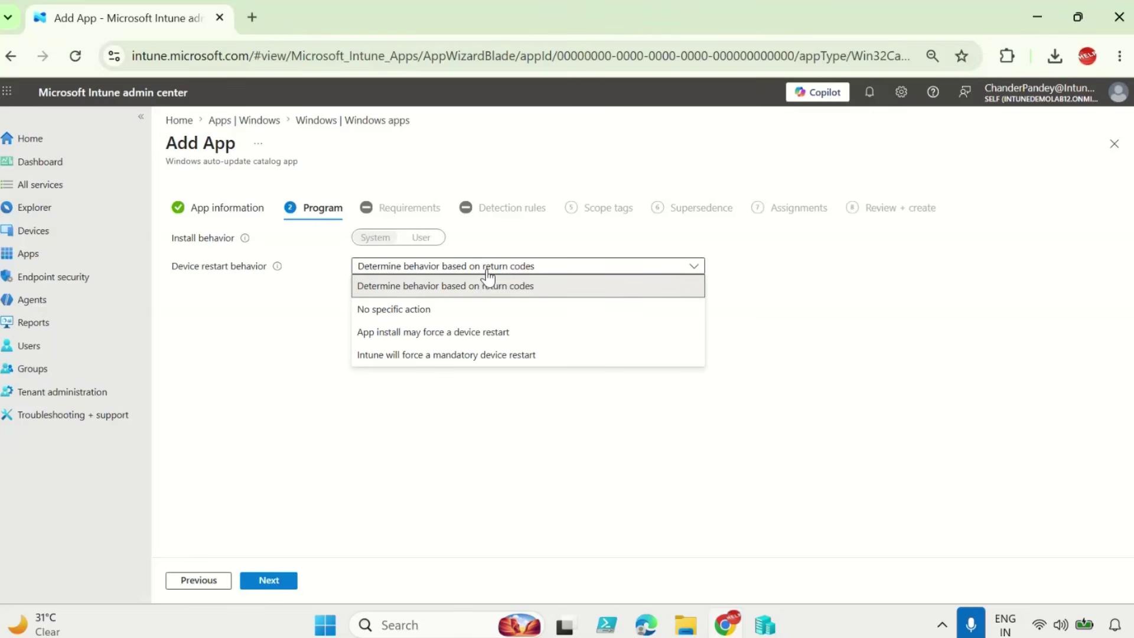
click(384, 313)
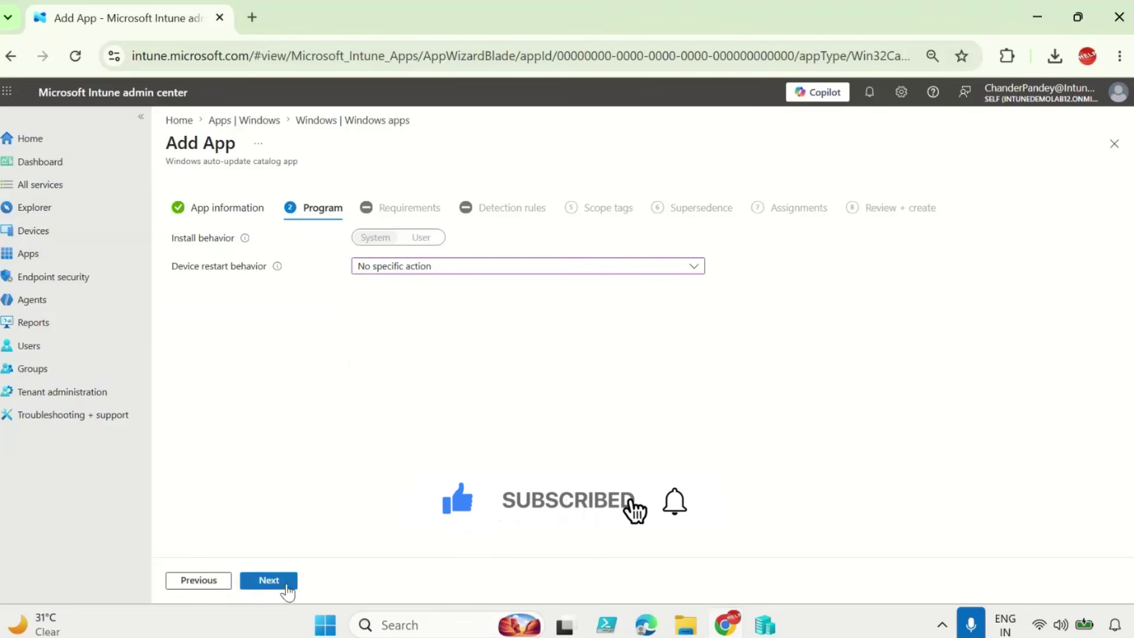
click(286, 585)
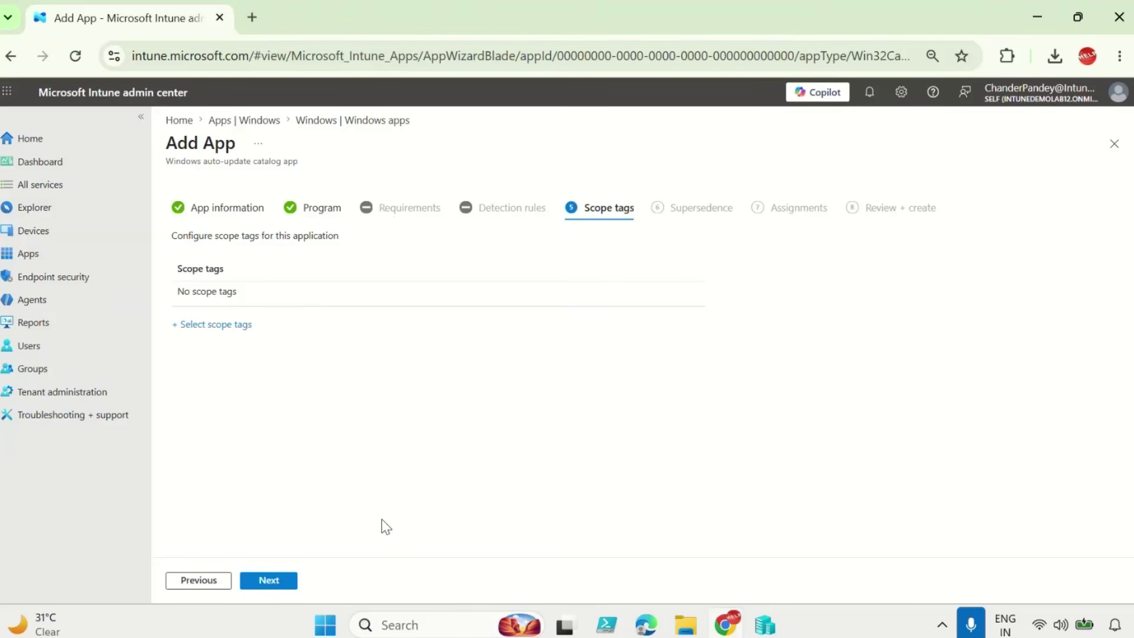
- Proceed to the final review without adding scope tags, superseded apps or assignments
click(270, 582)
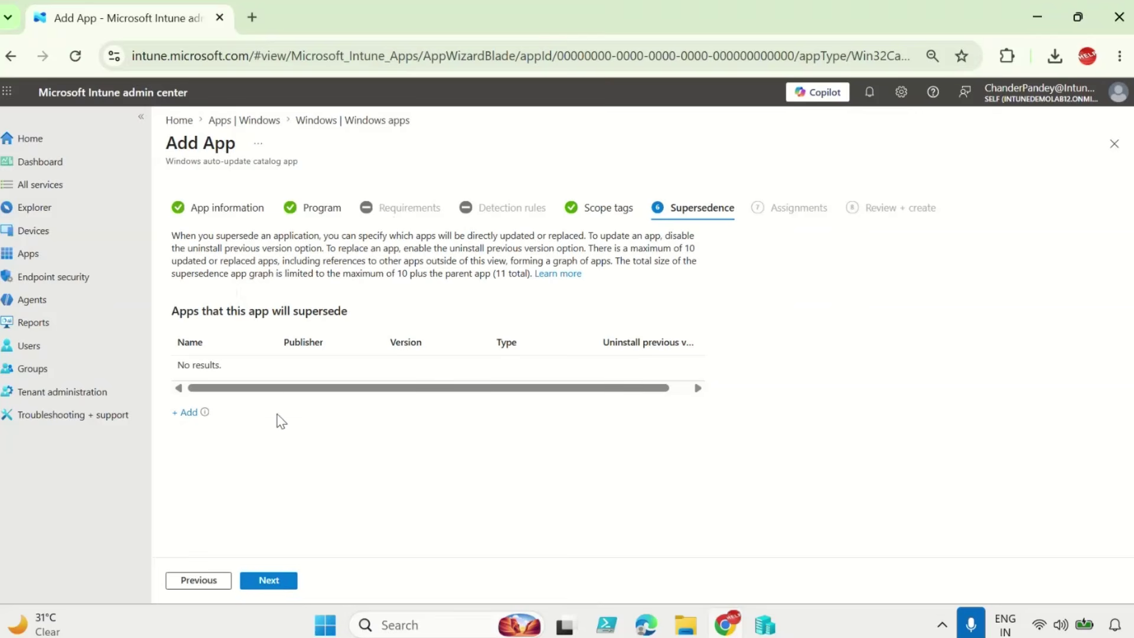
click(269, 581)
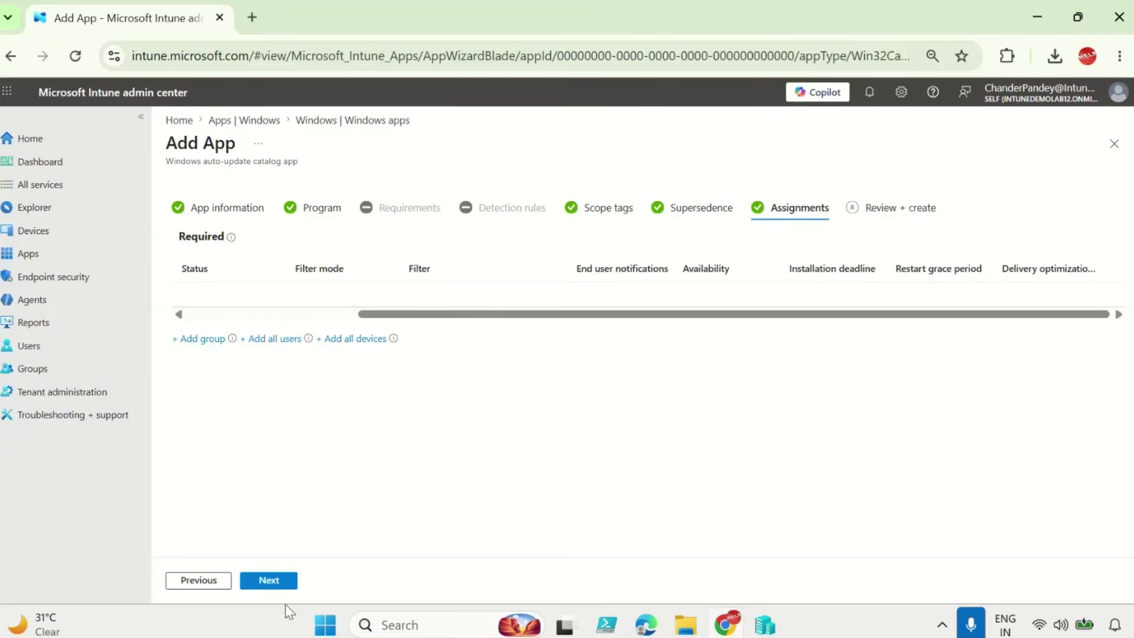
click(269, 583)
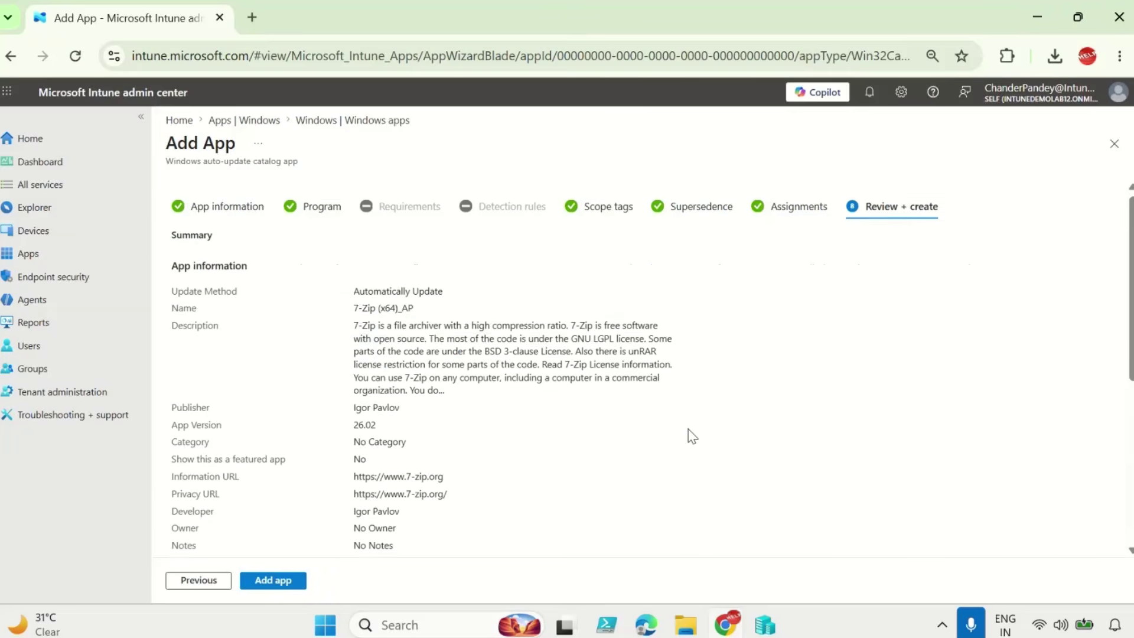
- Review the full summary of 7-Zip (x64)_AP and add the app
scroll(689, 431, down, 2)
scroll(260, 347, up, 2)
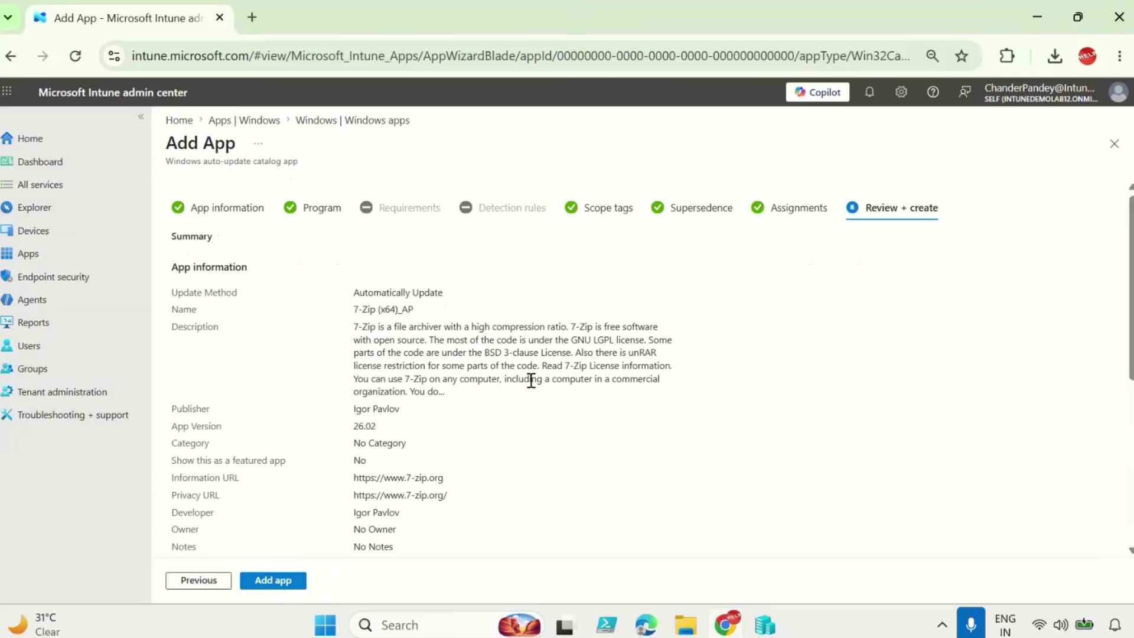
scroll(529, 380, down, 3)
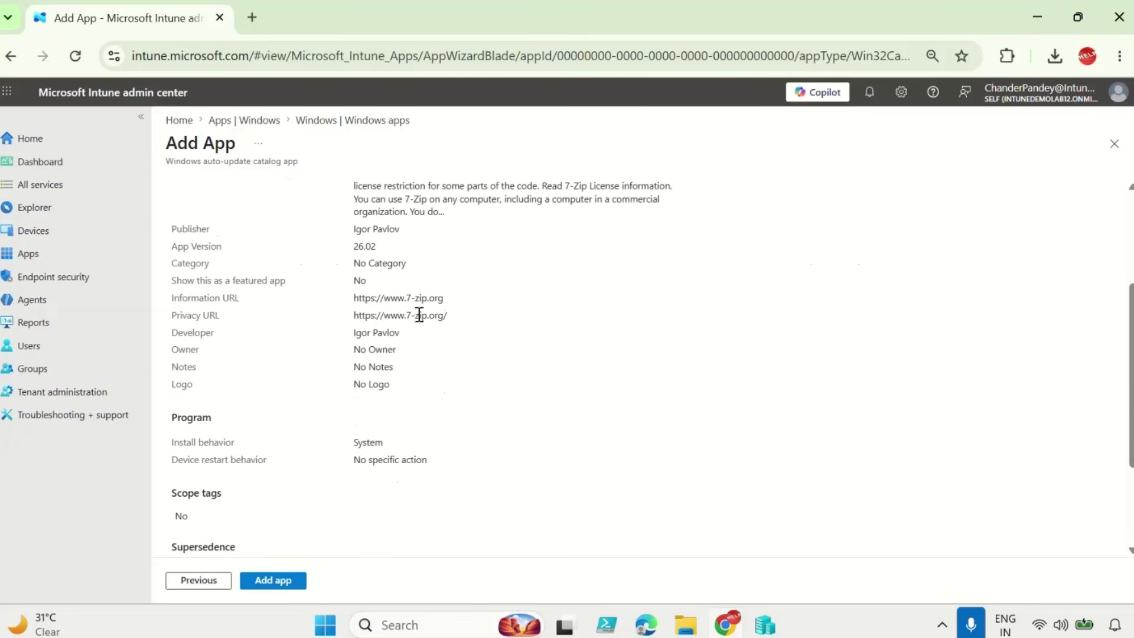
scroll(488, 379, up, 3)
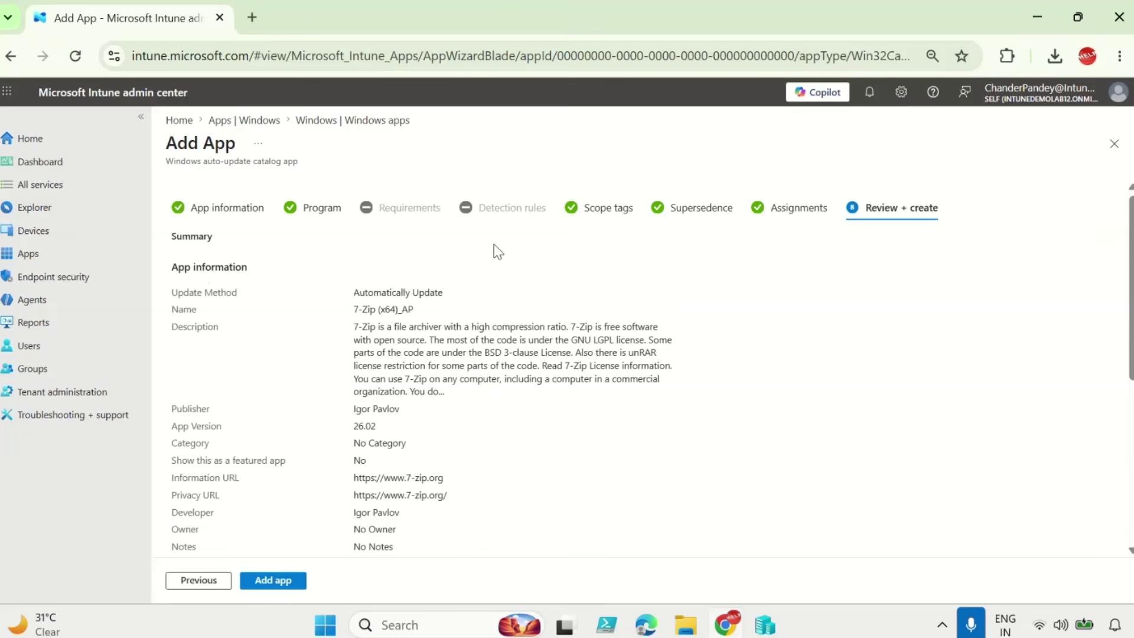
scroll(599, 433, down, 5)
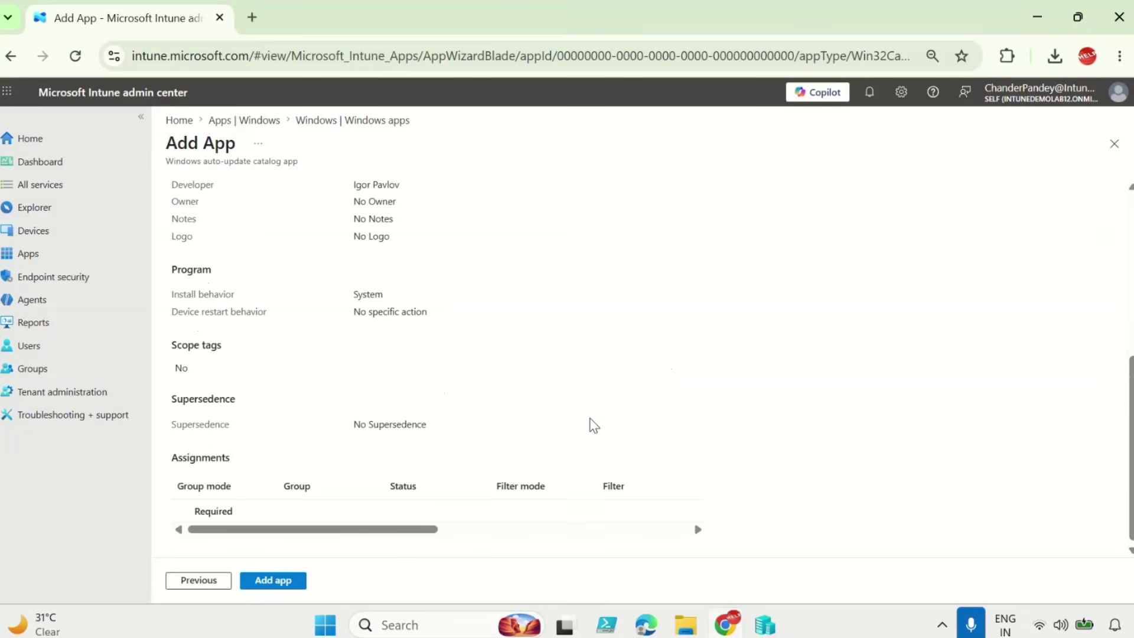
click(280, 587)
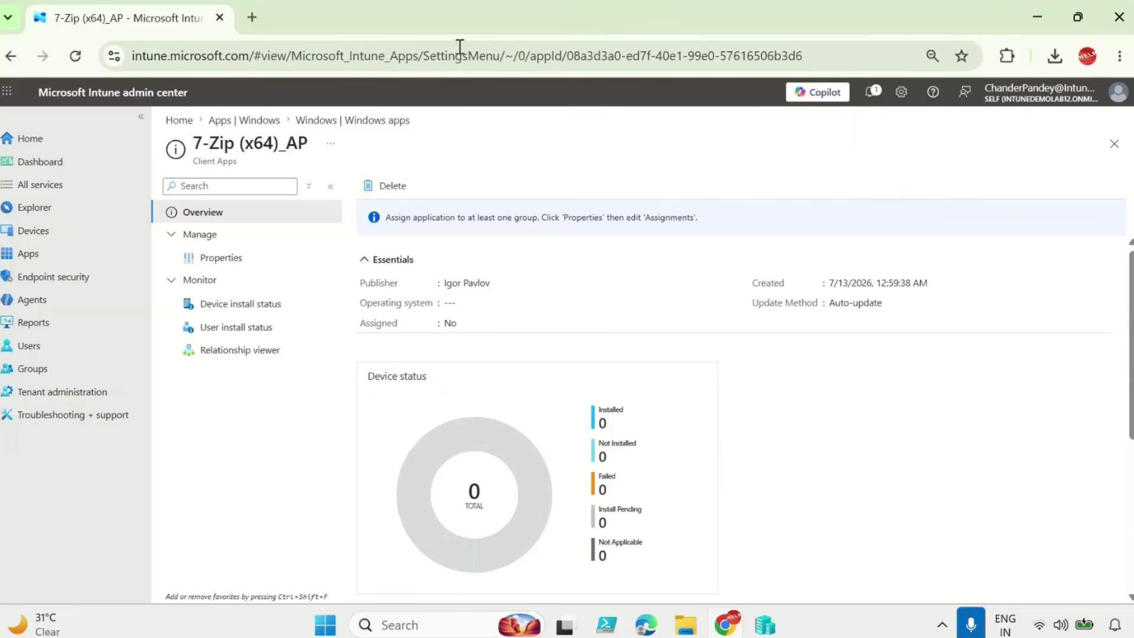
- Return to the Windows apps list and start creating another app of type Enterprise App Catalog app
click(316, 121)
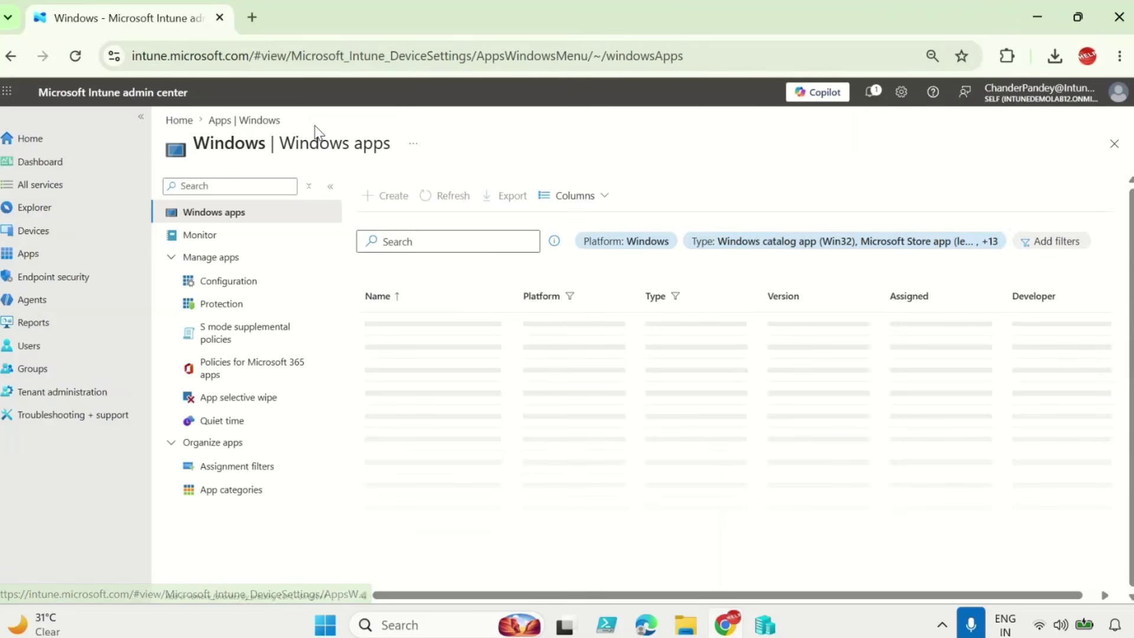
click(391, 196)
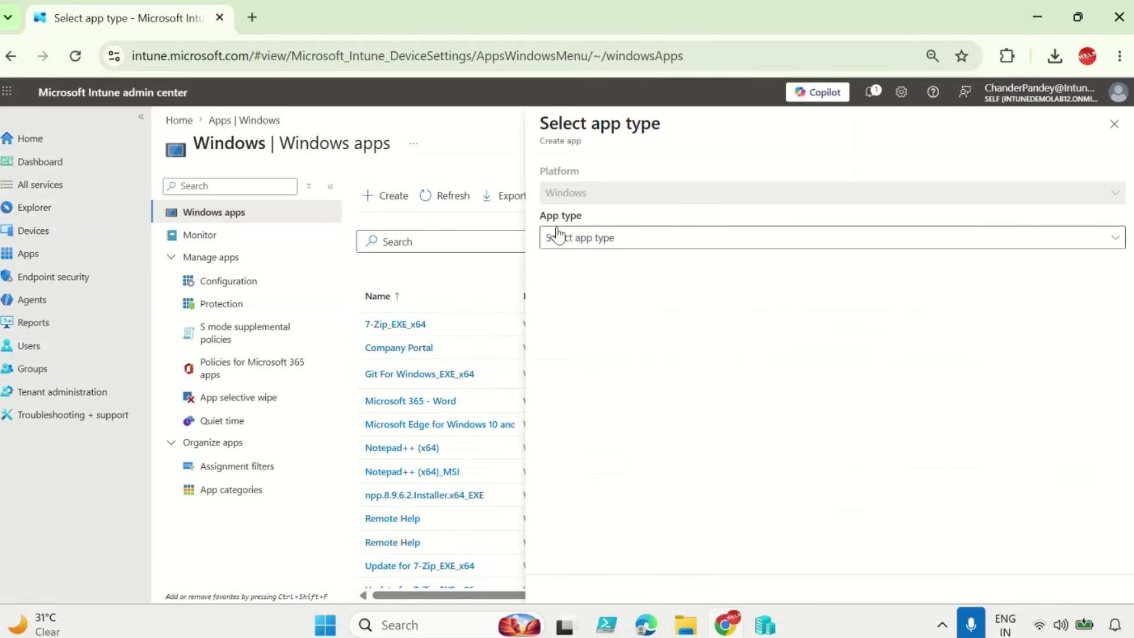
click(613, 239)
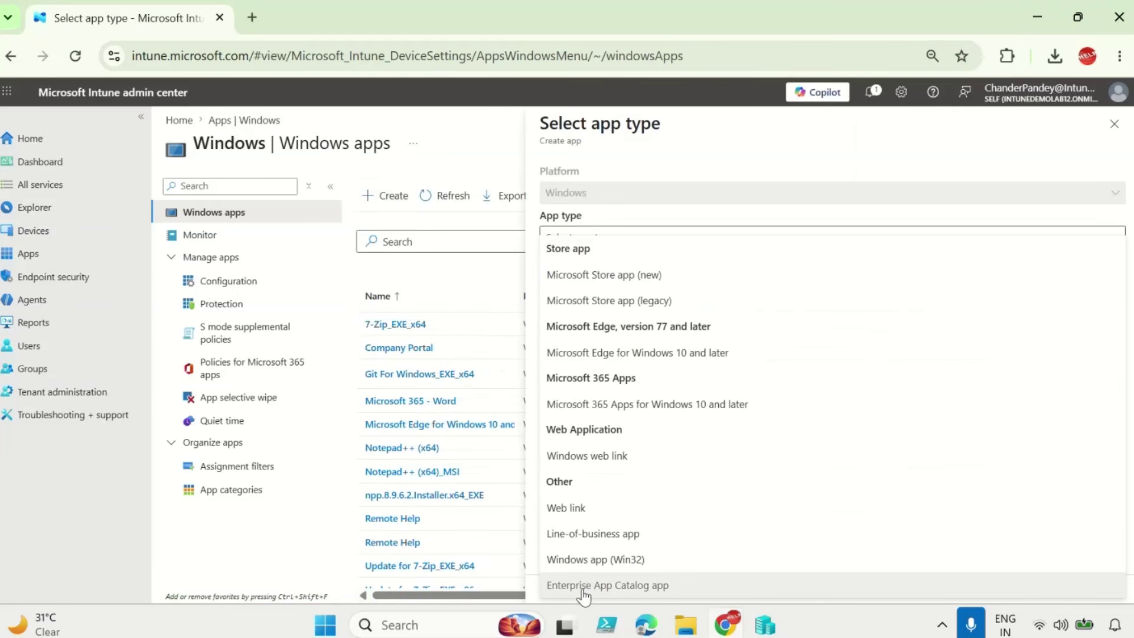
click(626, 596)
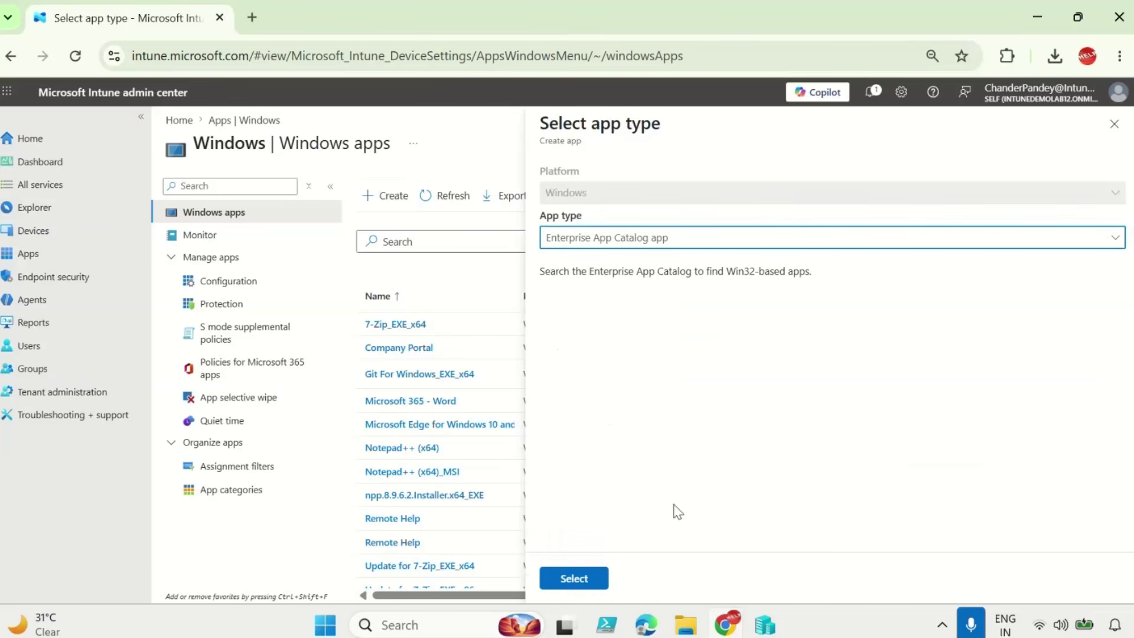
click(576, 579)
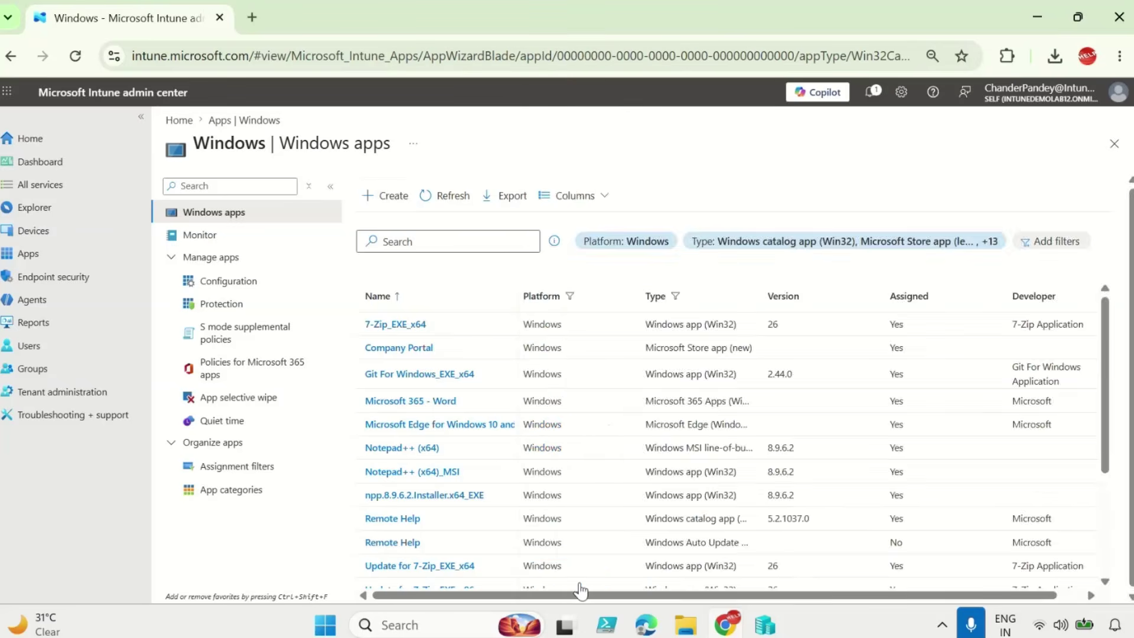
- Search the Enterprise App Catalog for "ZIP" and choose 7-Zip as the app to configure
click(413, 301)
click(780, 222)
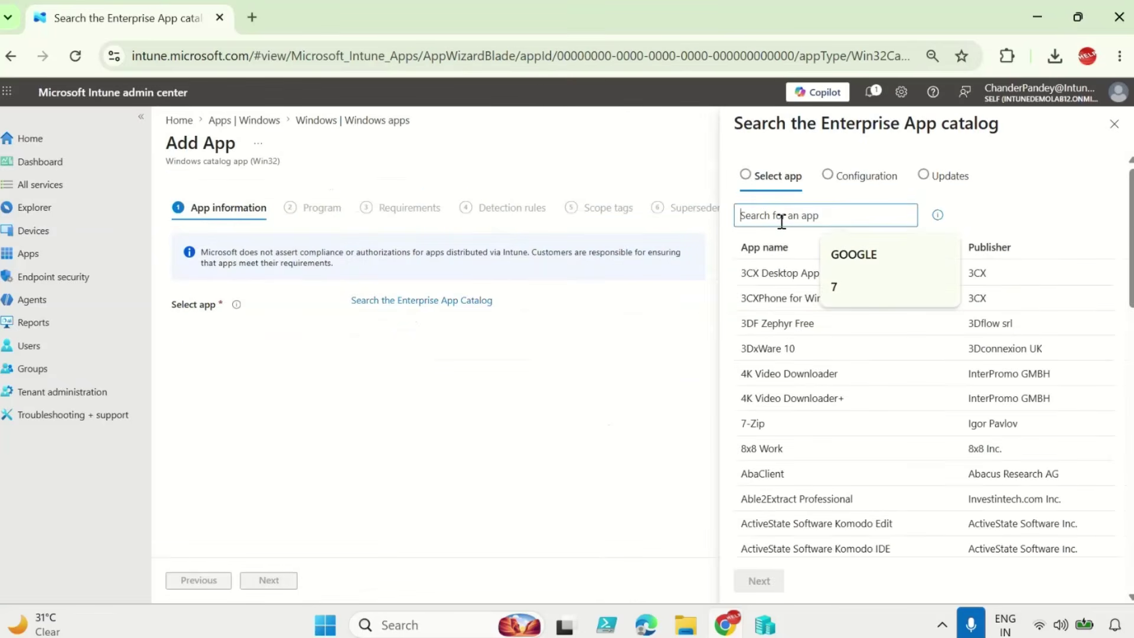
text(7Zi)
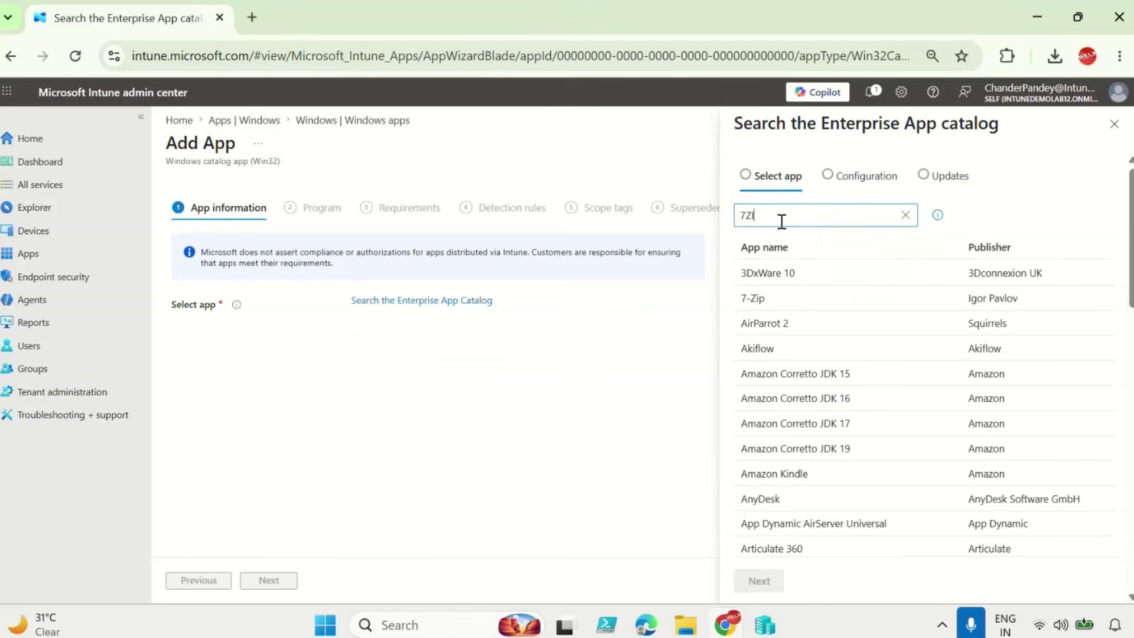
click(759, 273)
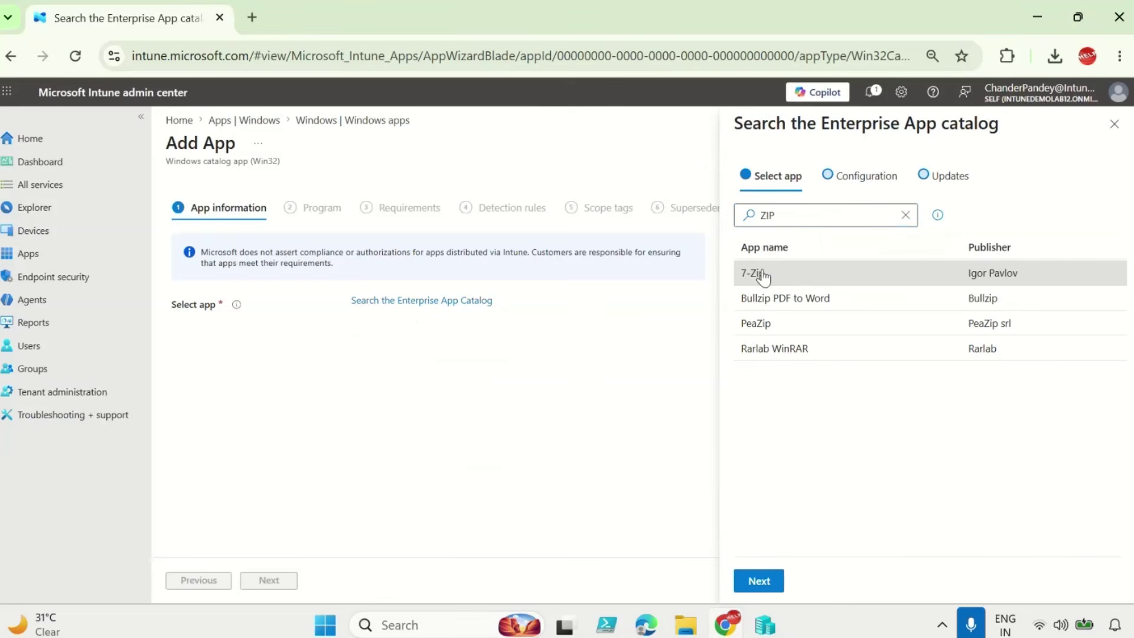
click(764, 587)
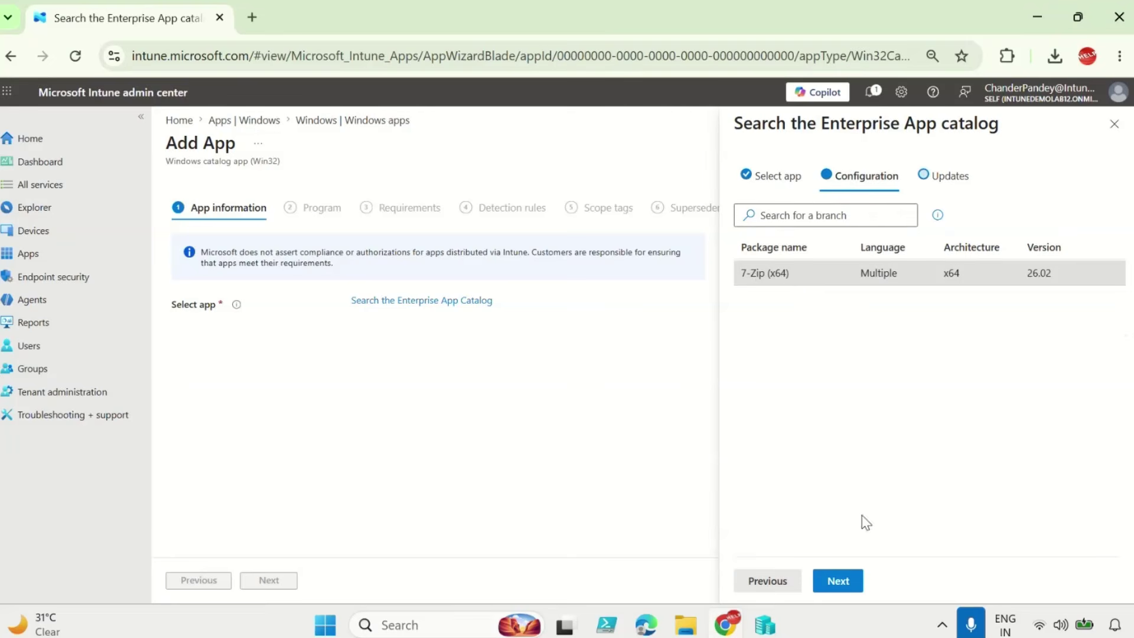
- Accept the 7-Zip (x64) package, use Update with supersedence as its update method, and confirm the catalog selection
click(845, 584)
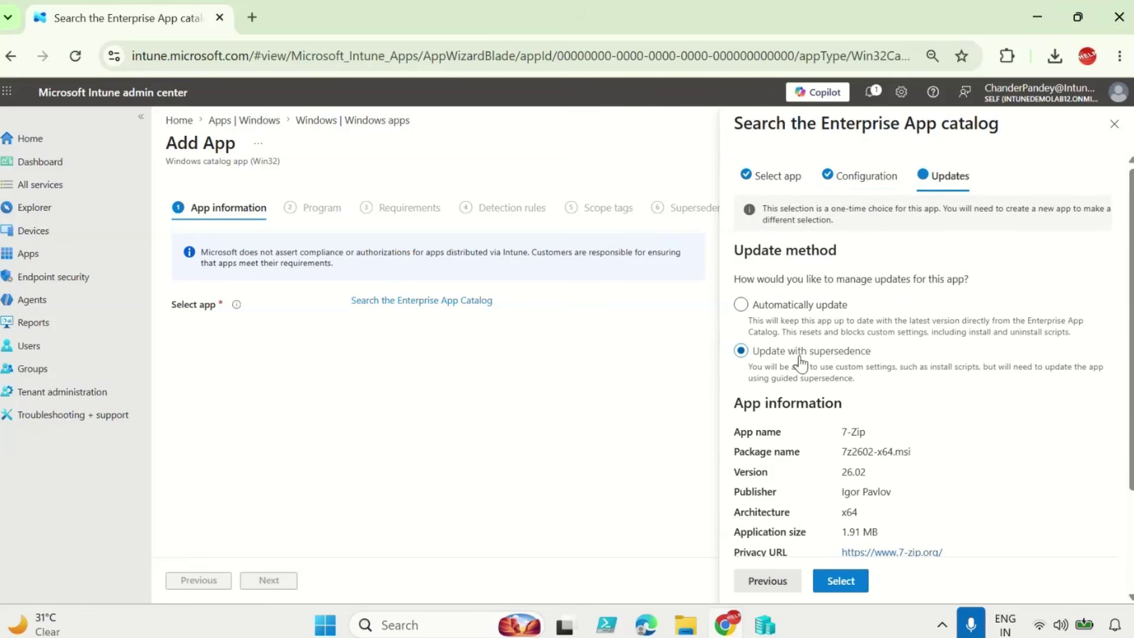
scroll(900, 393, down, 3)
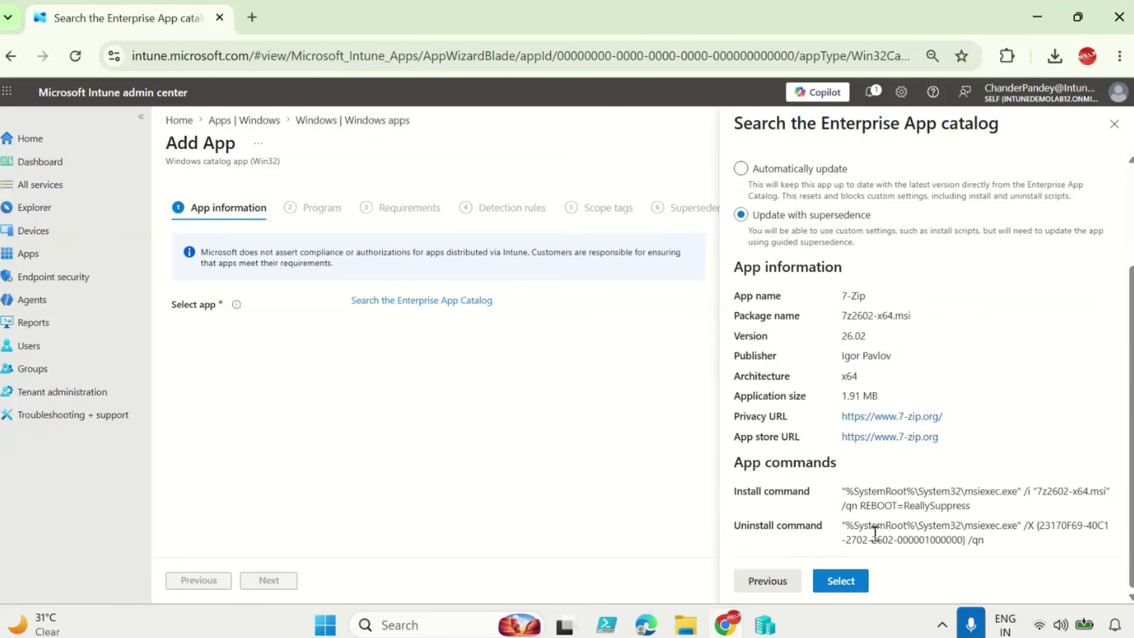
click(841, 585)
- Name the app 7-Zip (x64)_UWS, check the remaining app information, and continue to the Program settings
click(493, 260)
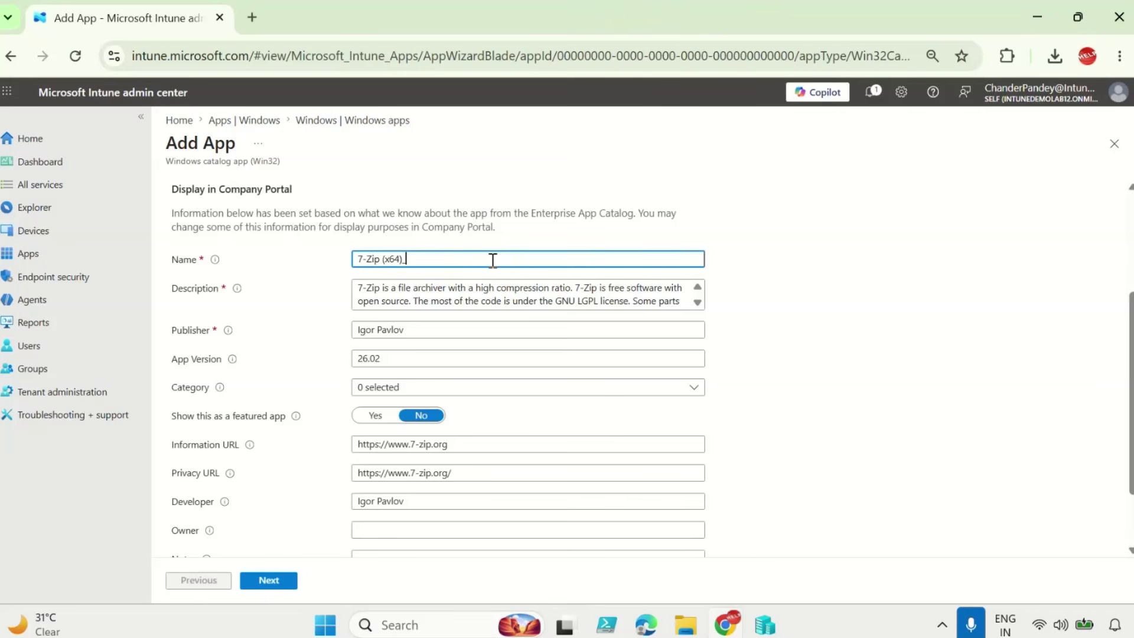
text(_u)
text(ws)
text(UWS)
scroll(244, 459, down, 1)
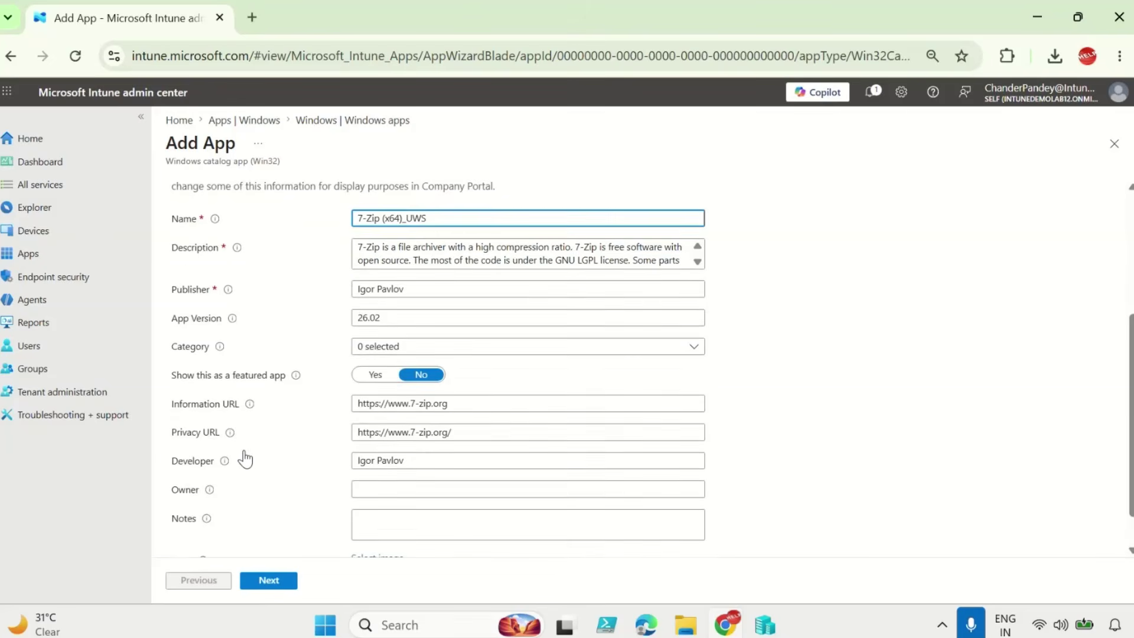
scroll(244, 458, down, 1)
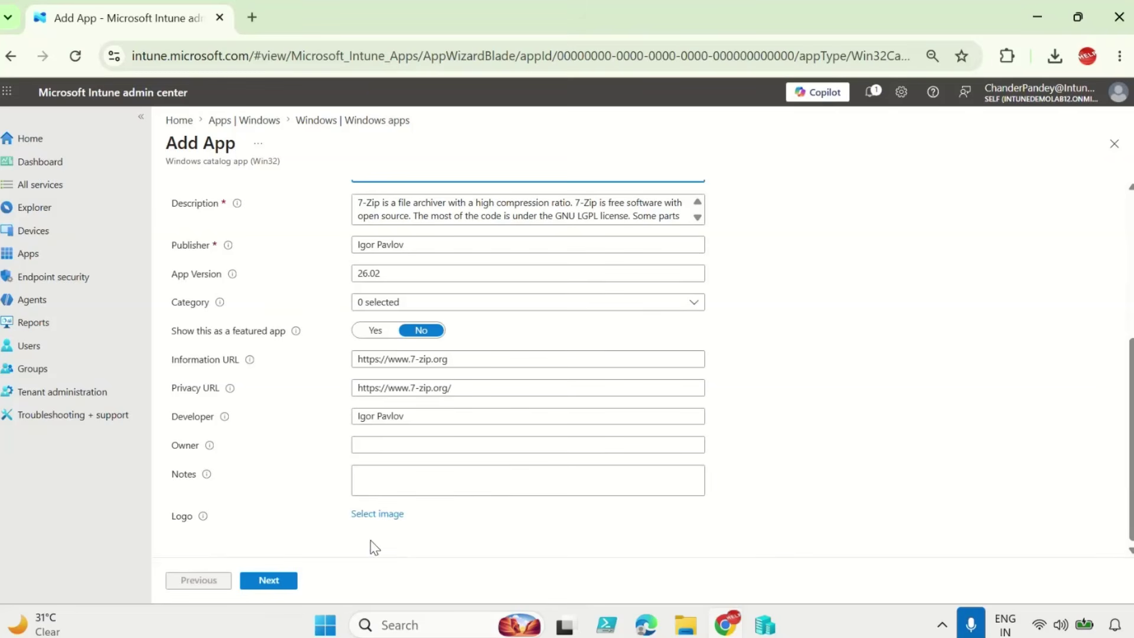
click(274, 581)
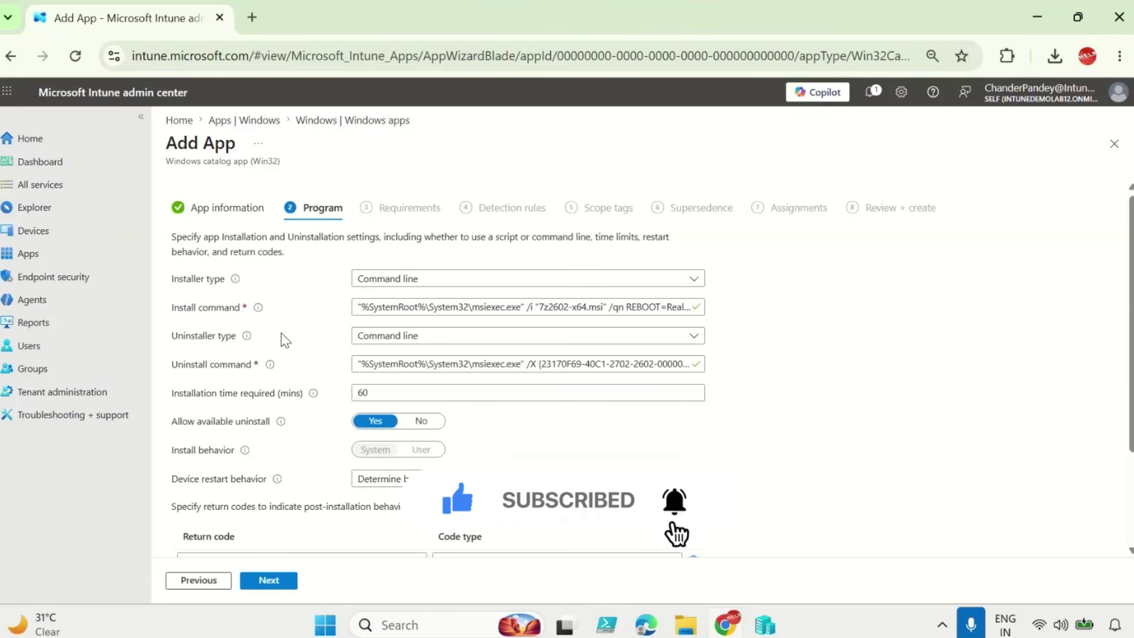
- Check the installer type options and return codes, keep the Command line installer, and continue to the requirements
click(391, 282)
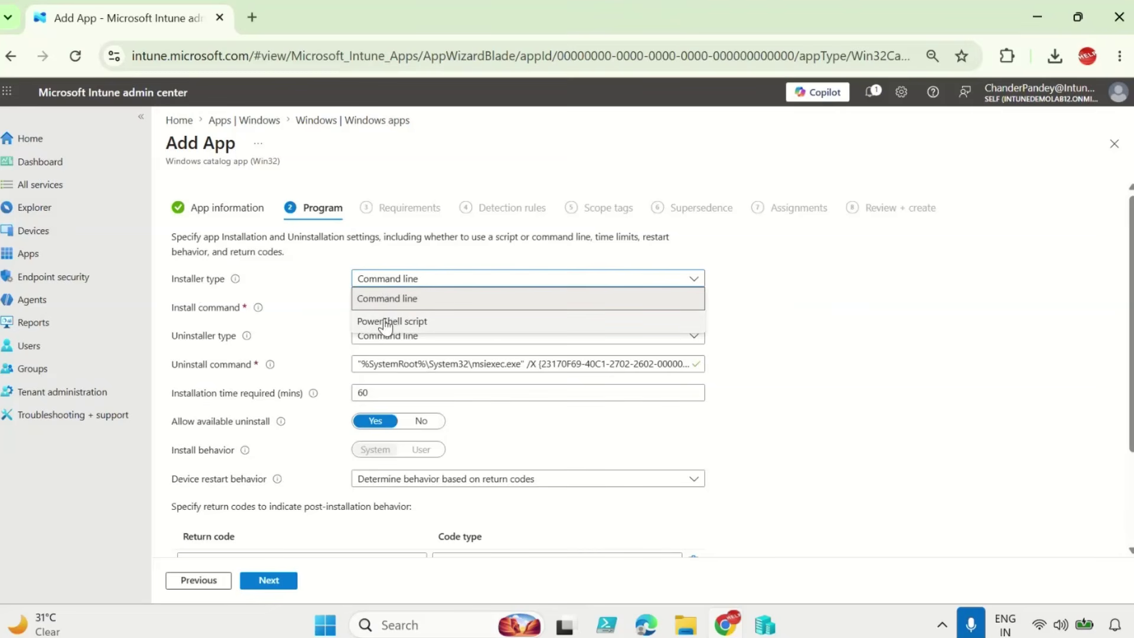
click(820, 326)
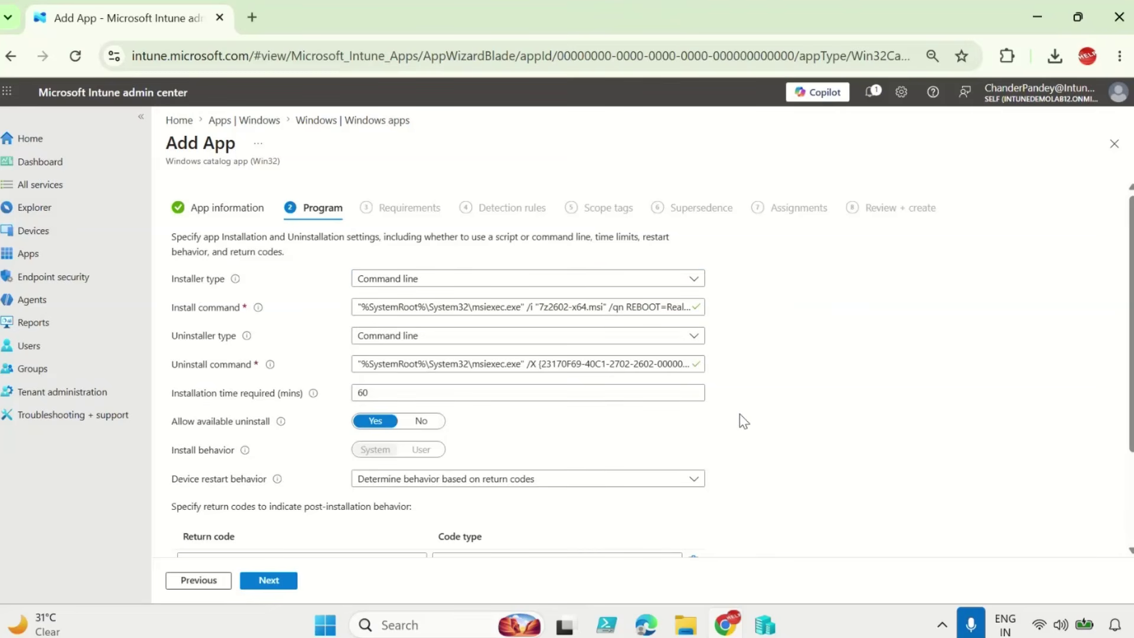
scroll(739, 415, down, 3)
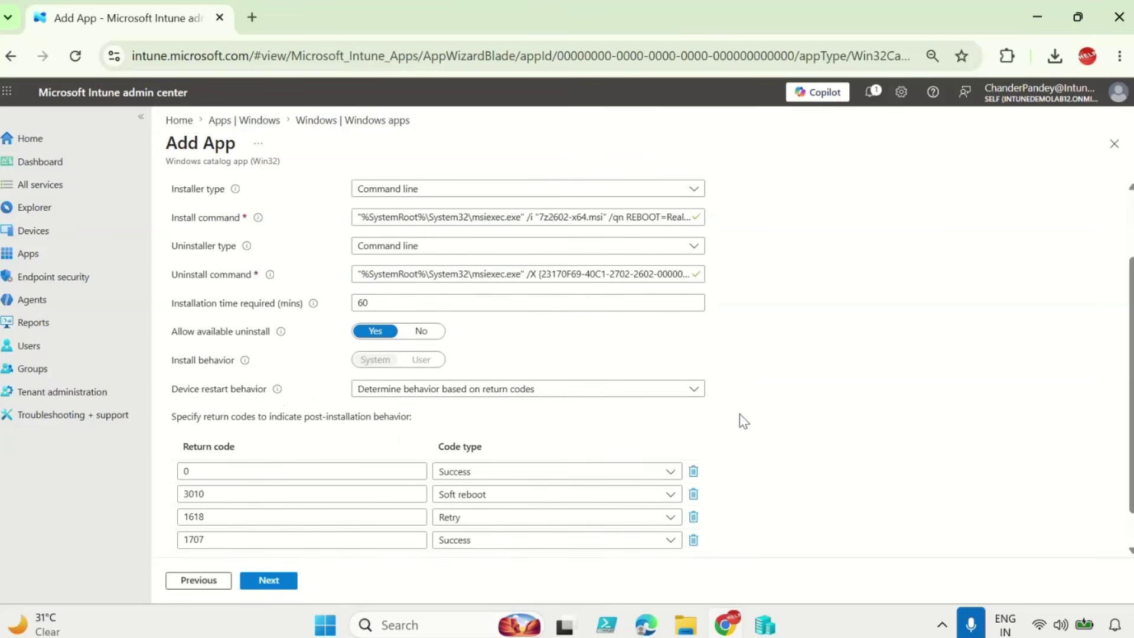
click(275, 581)
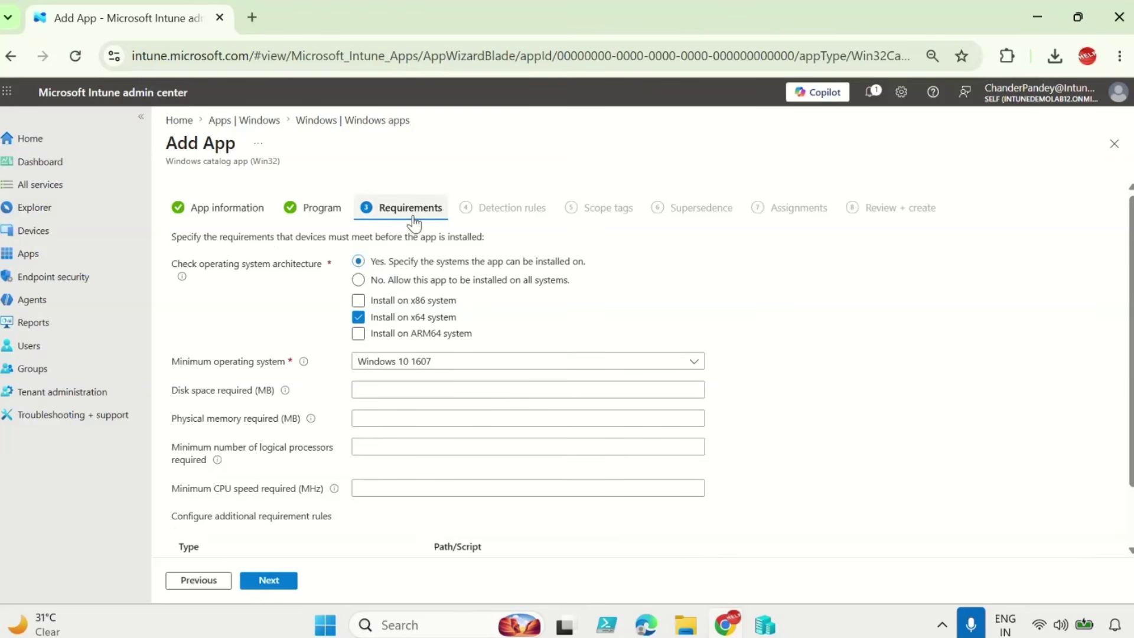
- Review the prefilled requirements and detection rules without changing them, and continue to the scope tags
scroll(868, 354, down, 1)
scroll(868, 354, up, 1)
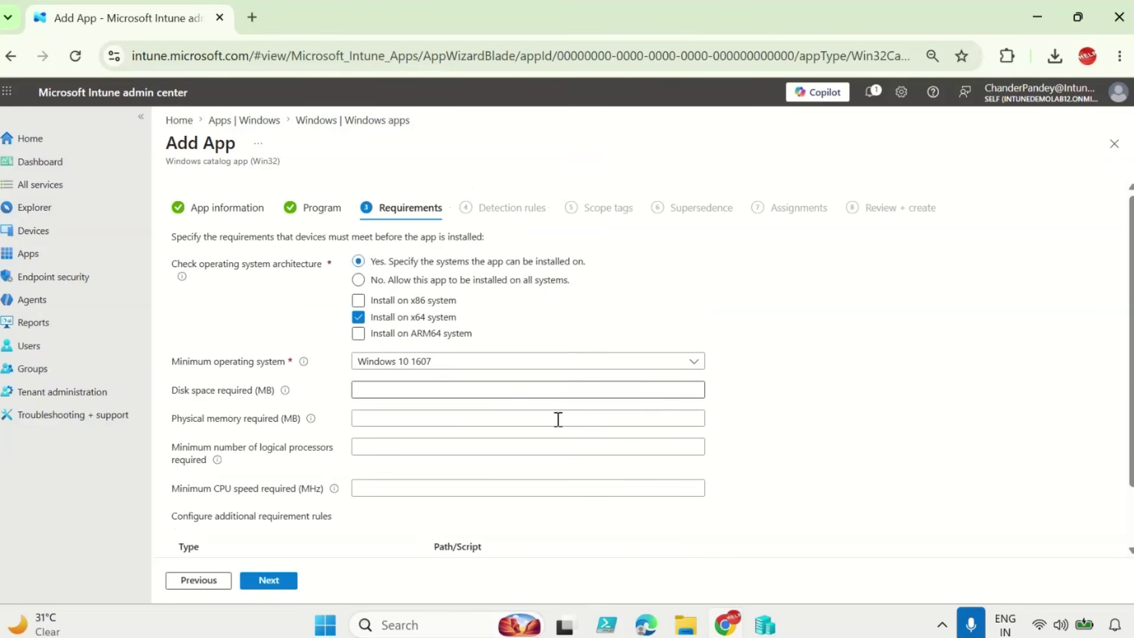
click(278, 579)
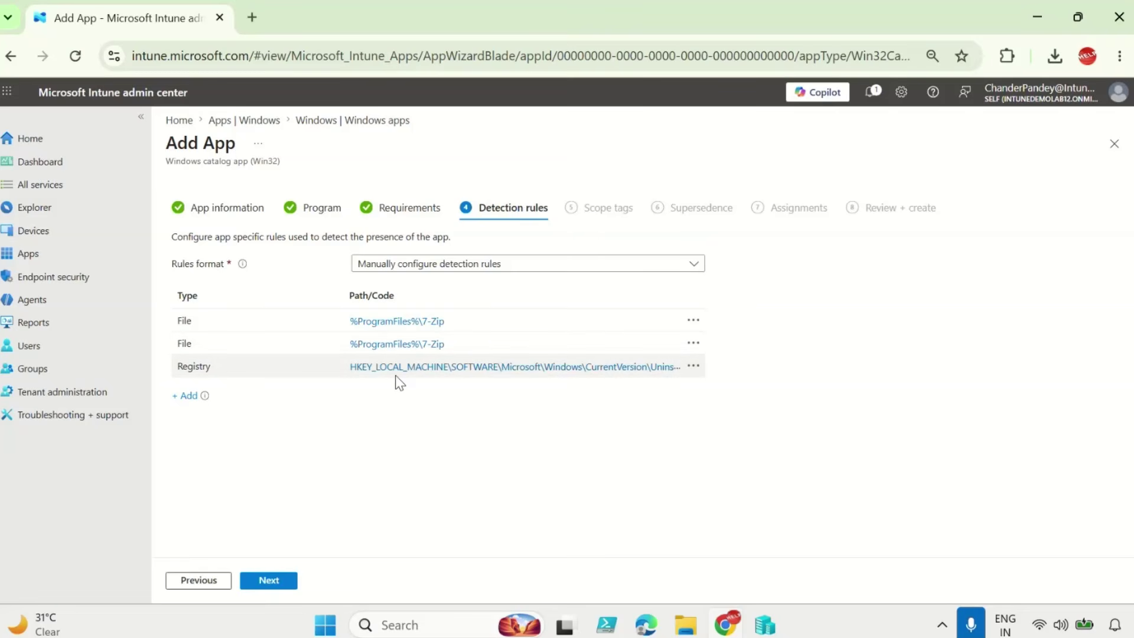
click(269, 581)
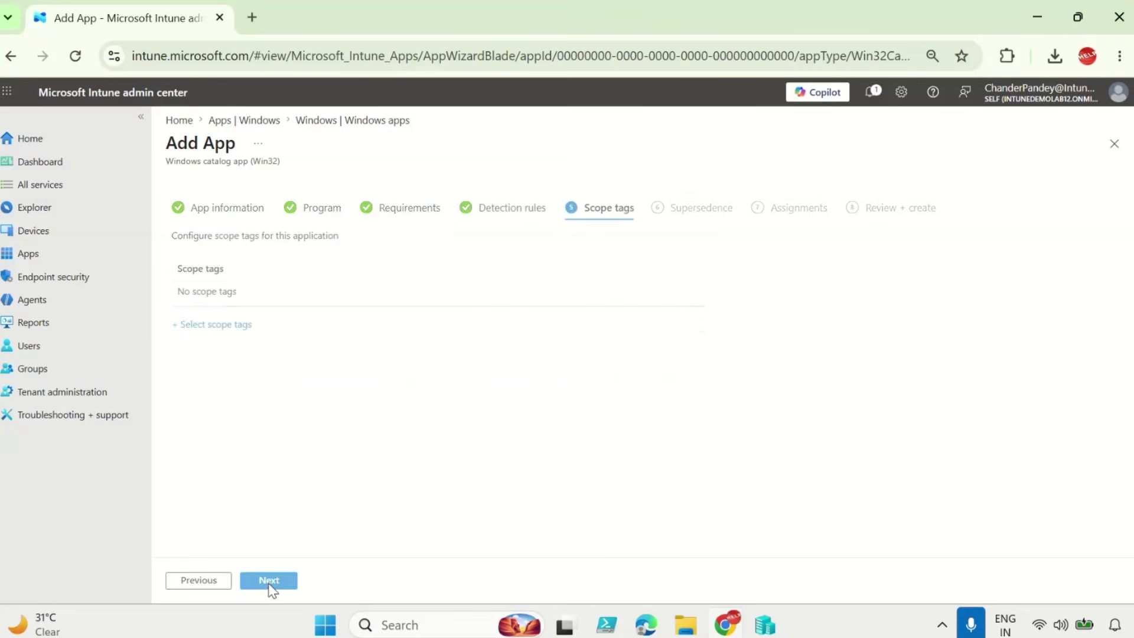
- Skip scope tags, supersedence and assignments for 7-Zip (x64)_UWS and add the app
click(269, 582)
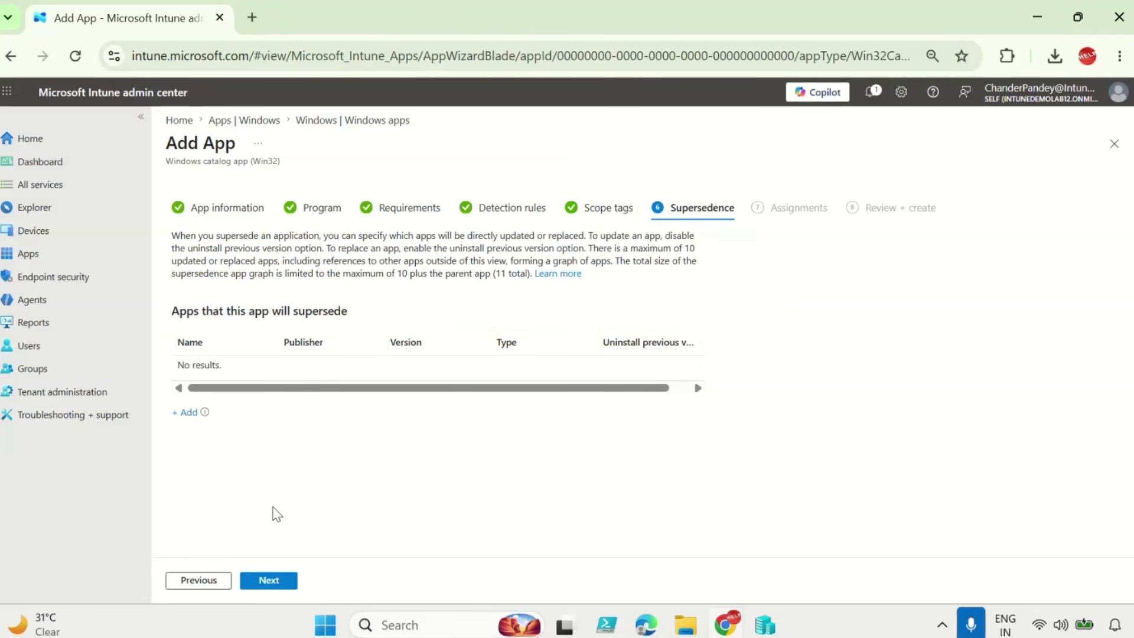
click(267, 581)
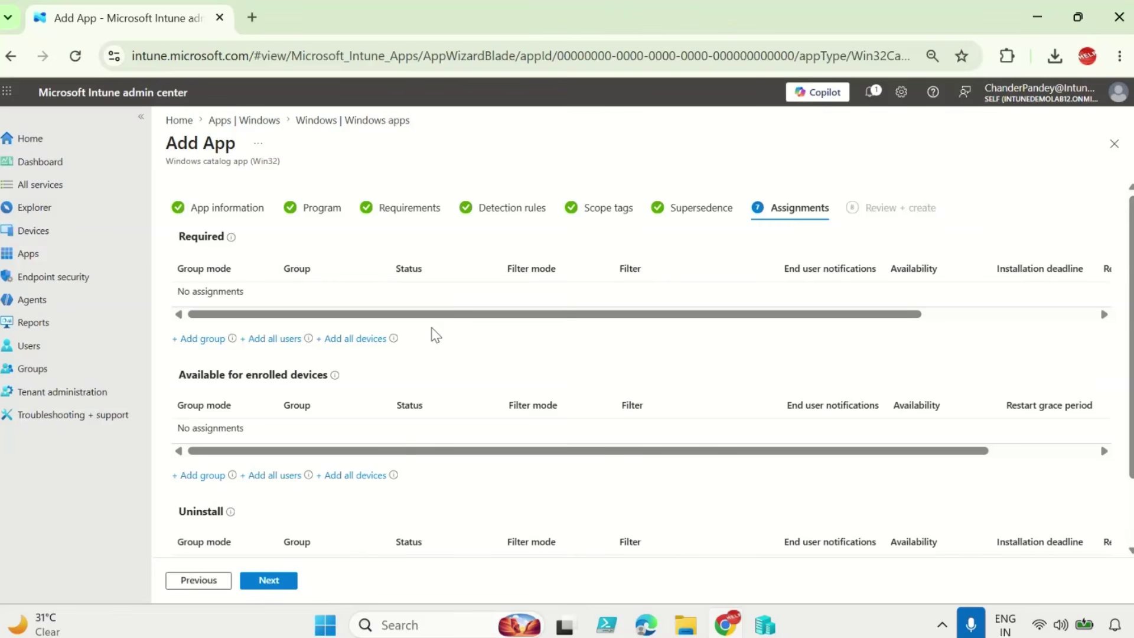
click(269, 581)
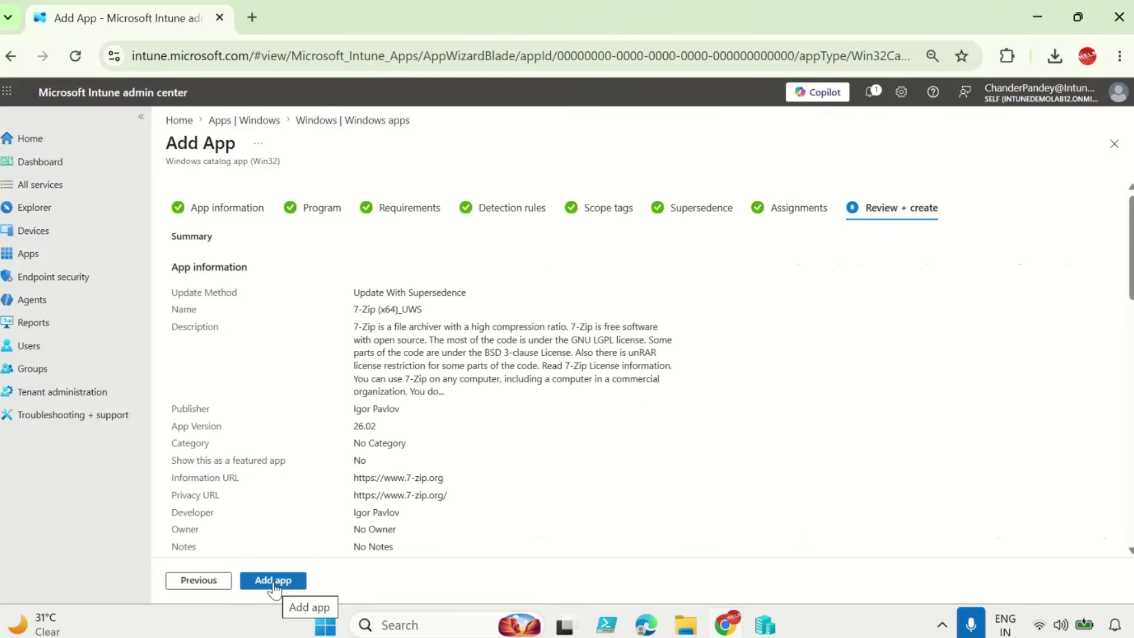
click(274, 583)
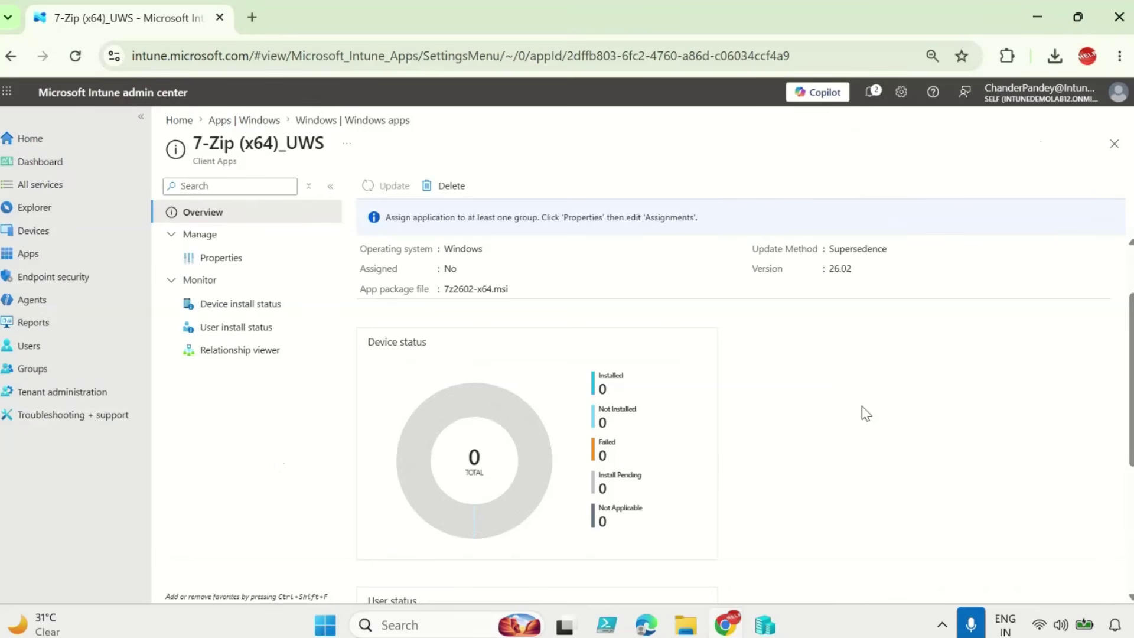
- Go to the Windows device enrollment settings and open the Enrollment Status Page profiles
click(37, 236)
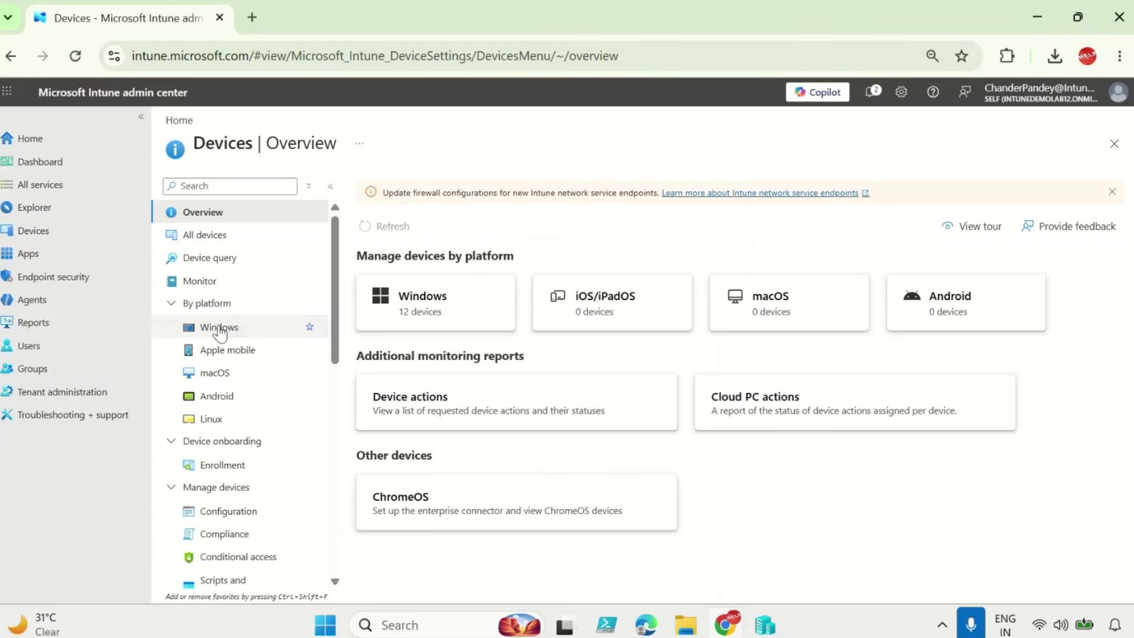
click(219, 330)
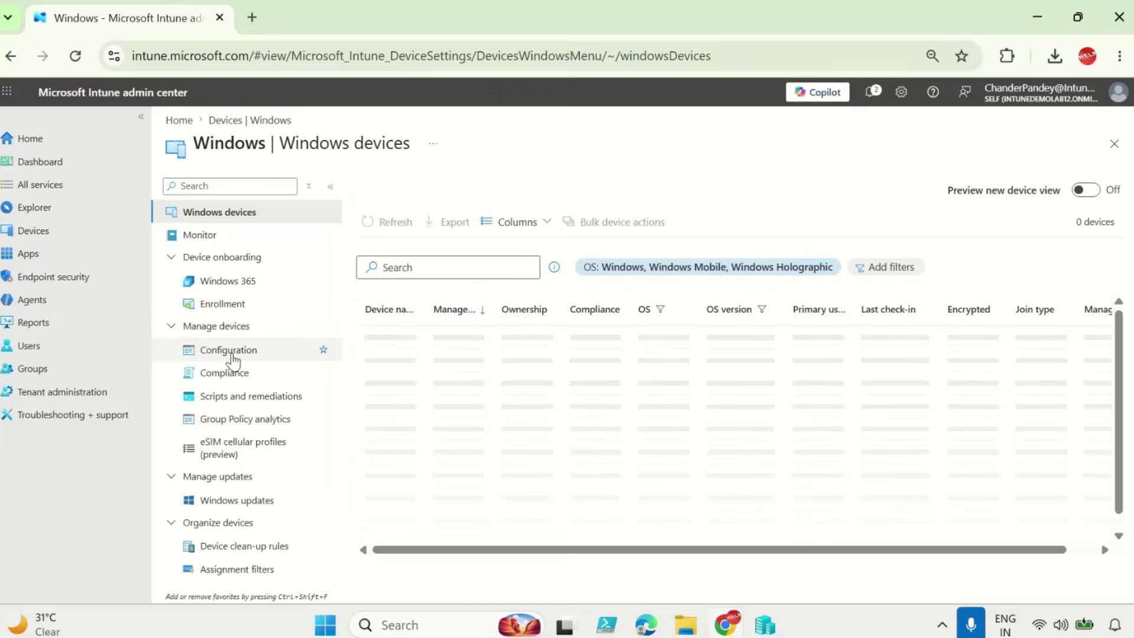
click(231, 312)
scroll(597, 319, down, 5)
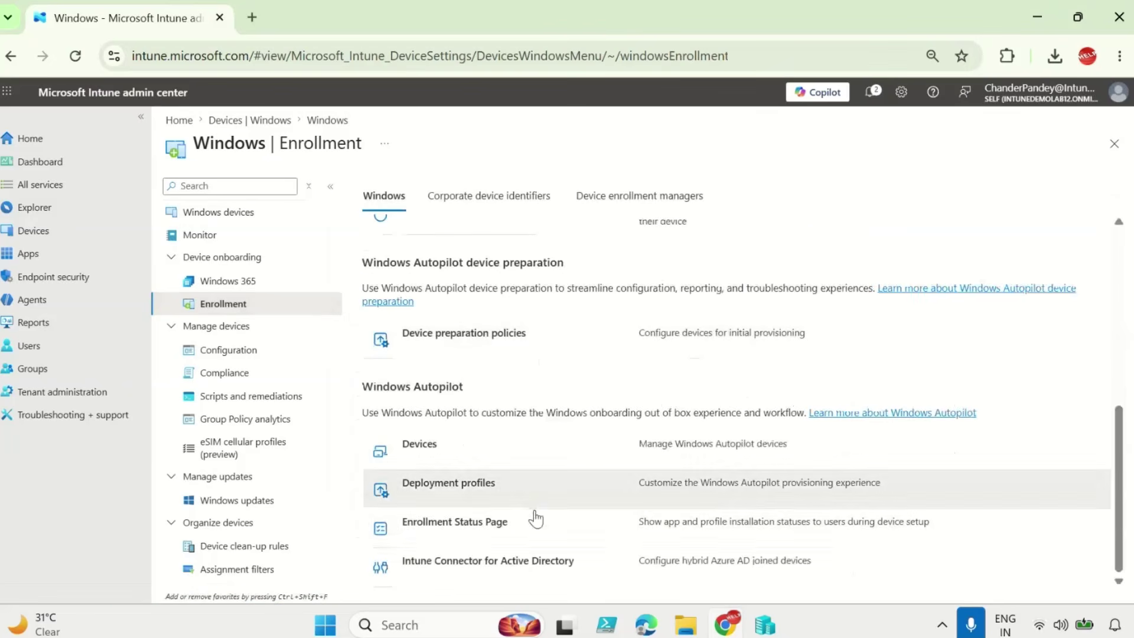
click(453, 526)
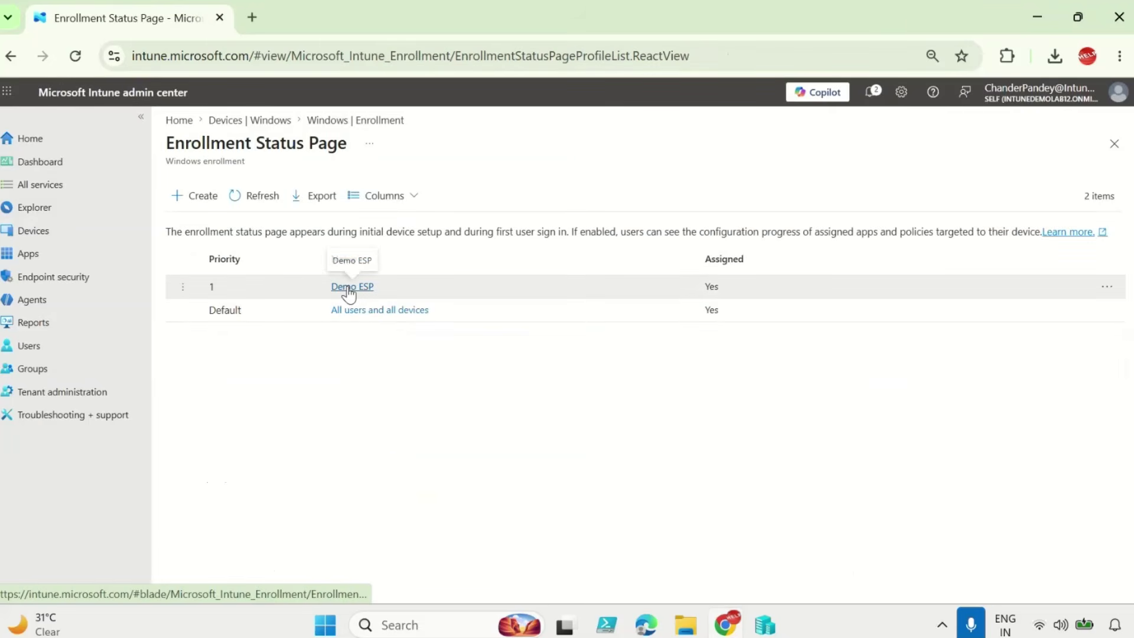
- Open the Demo ESP profile's properties and start editing its settings, going to the blocking apps section
click(346, 292)
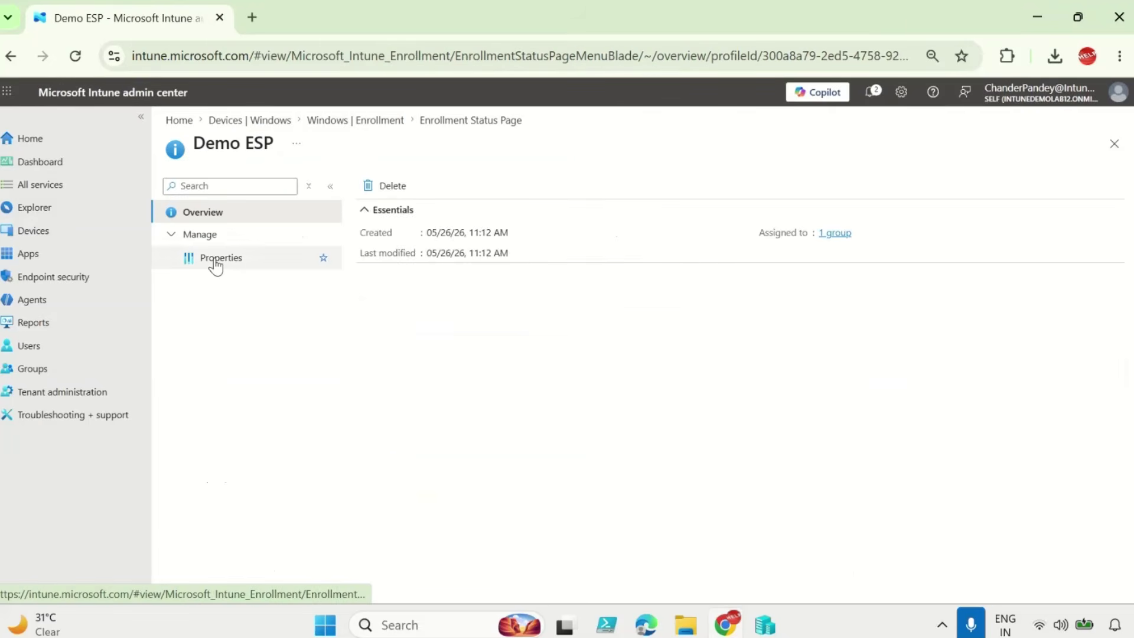
click(219, 259)
scroll(508, 307, down, 2)
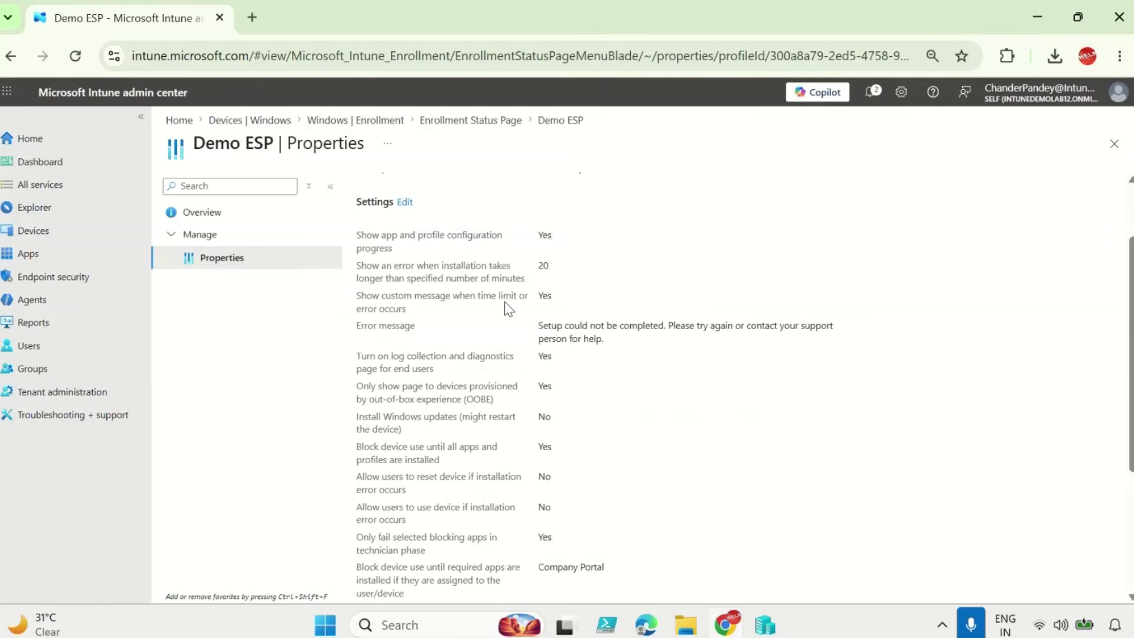
click(404, 201)
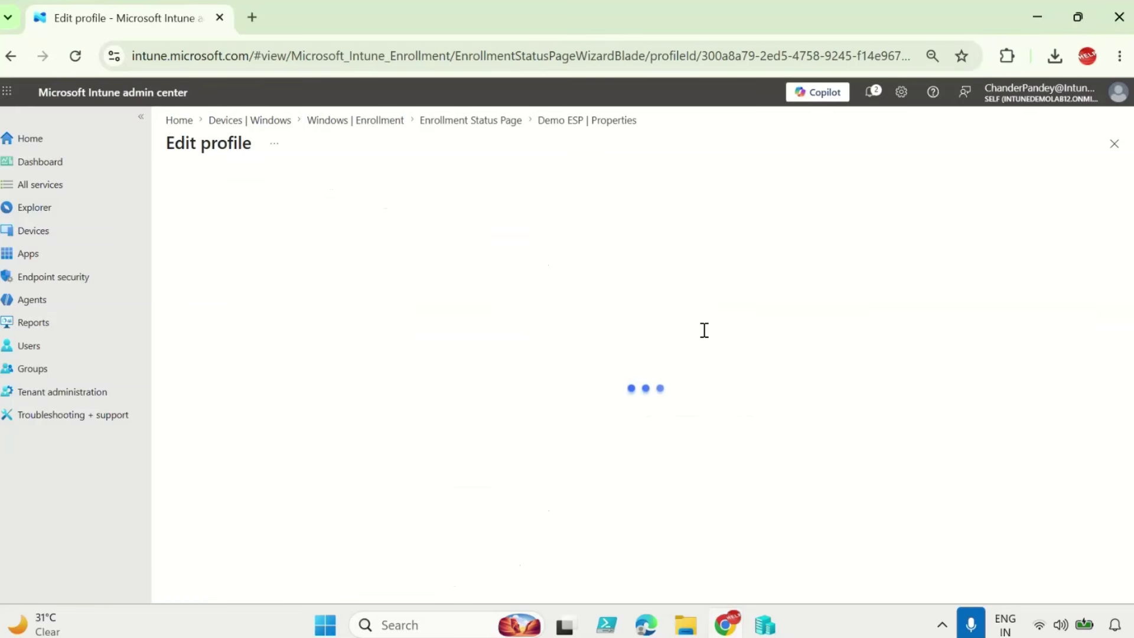
scroll(704, 329, down, 6)
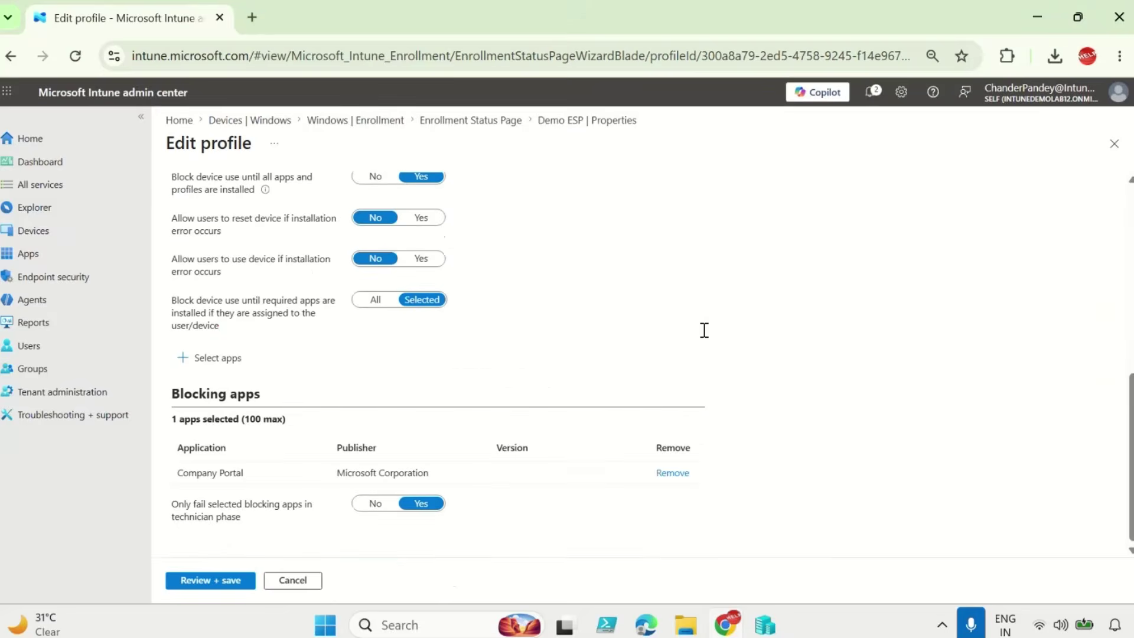
- Search the selectable blocking apps for 7 and examine the 7-Zip (x64)_UWS entry
click(205, 359)
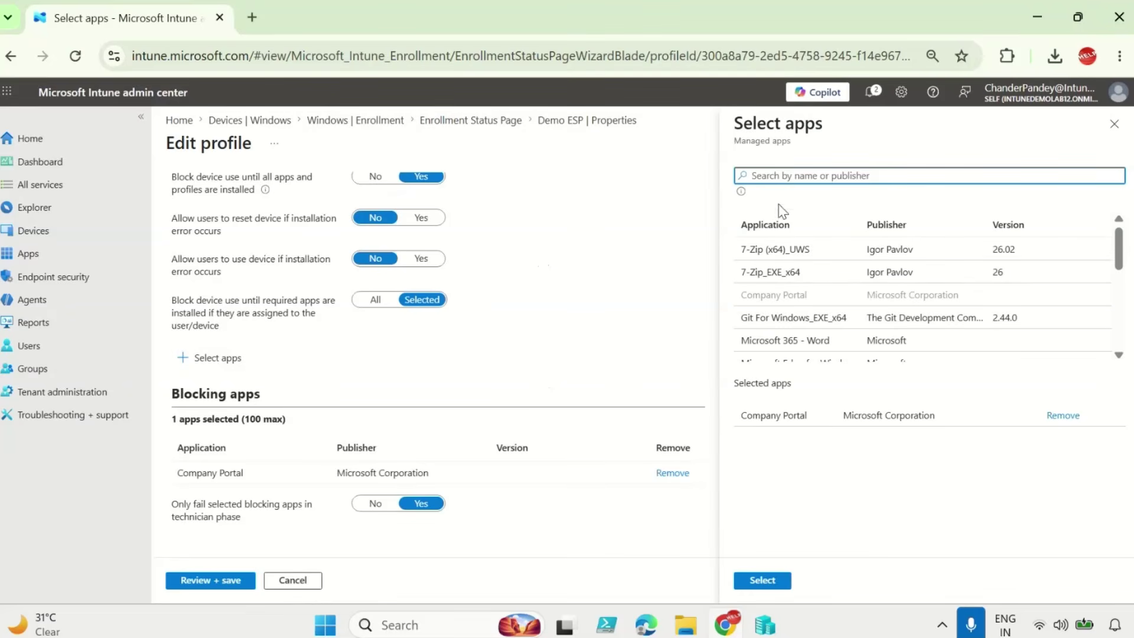
click(785, 177)
text(7)
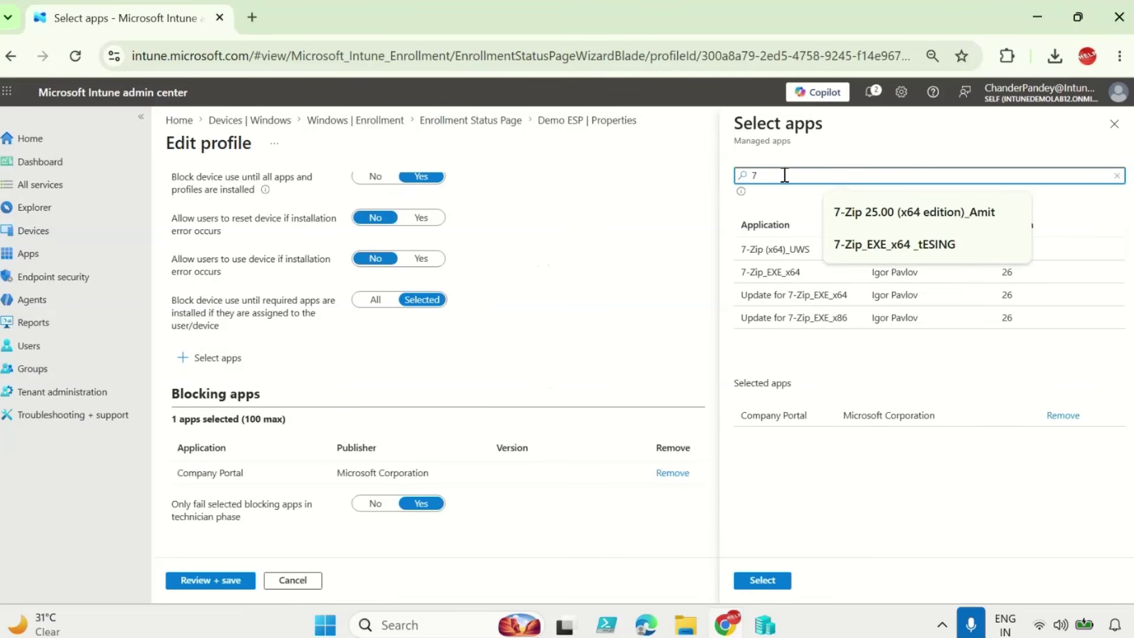
click(691, 251)
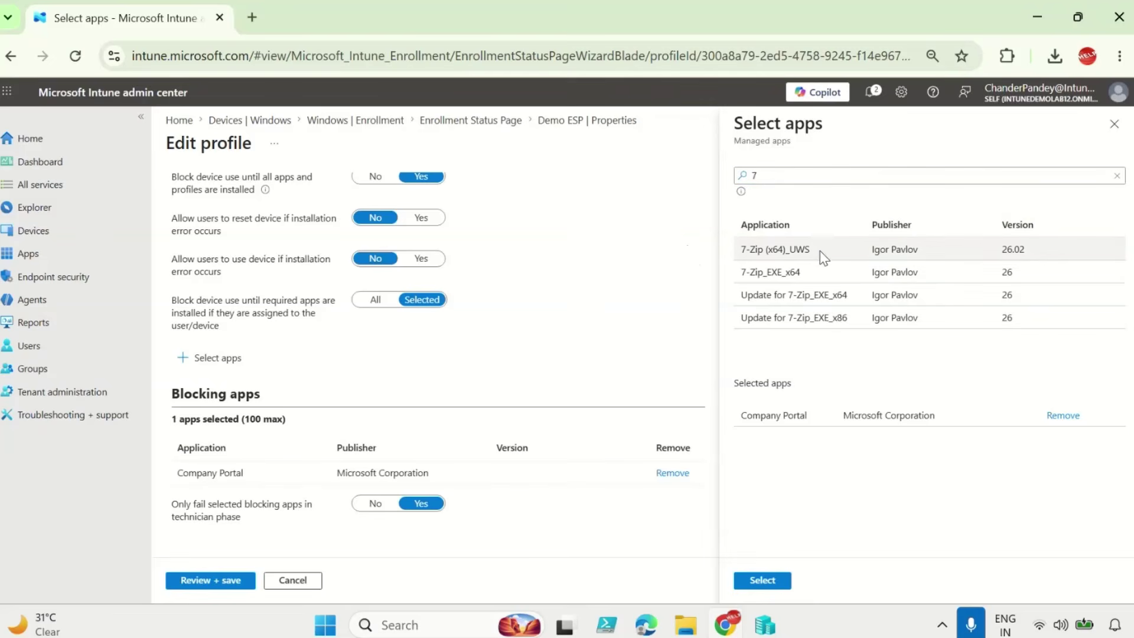
drag(811, 250, 743, 249)
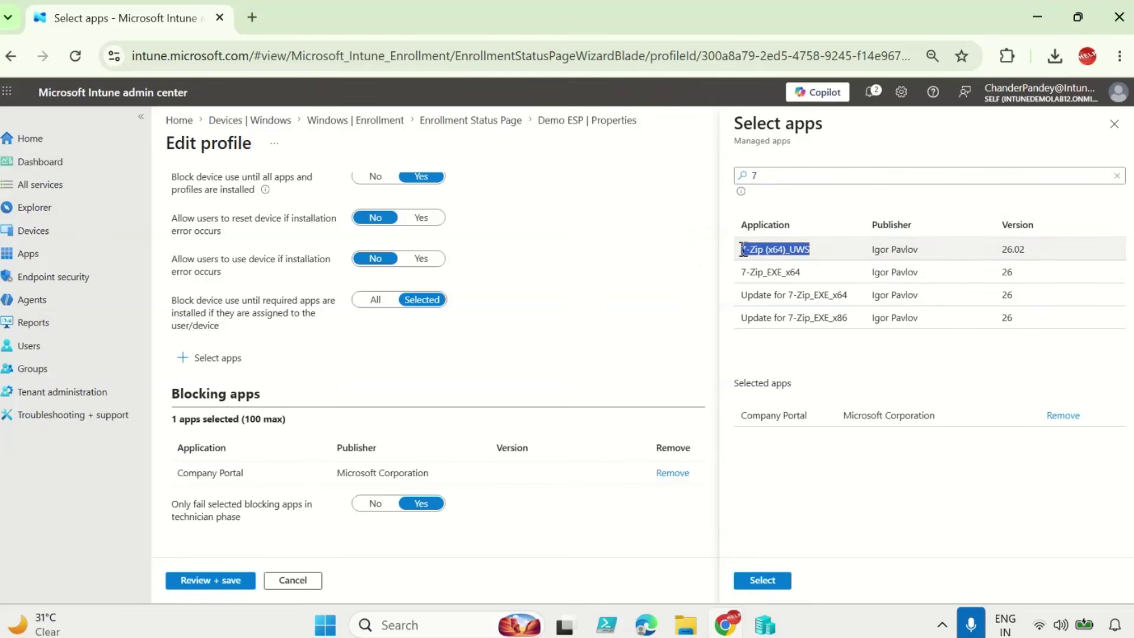